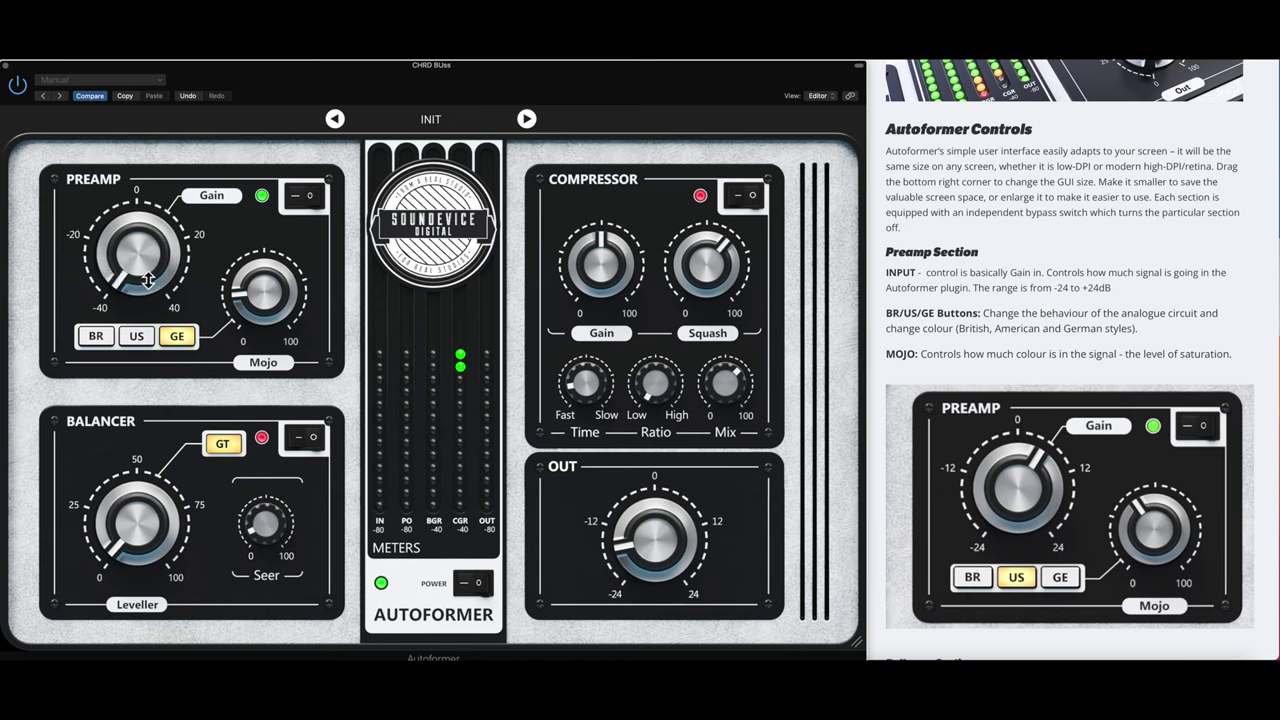
Raise the preamp gain, audition the BR and US styles, return to GE, and add Mojo.
drag(118, 270, 144, 276)
drag(137, 285, 141, 335)
click(96, 336)
click(136, 337)
click(178, 340)
click(96, 337)
click(136, 337)
click(177, 337)
drag(265, 312, 268, 205)
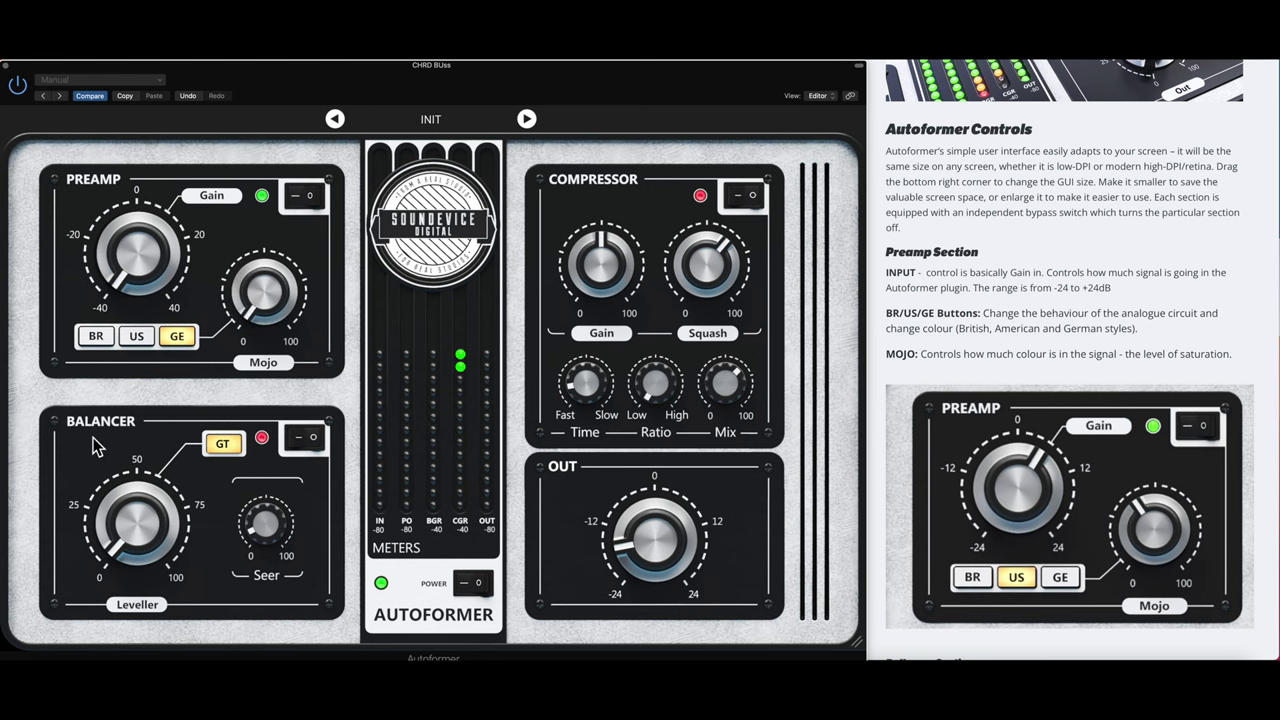
Set the Leveller to about 50, adjust Seer, toggle the GT gate, and enable the Balancer.
drag(141, 522, 141, 506)
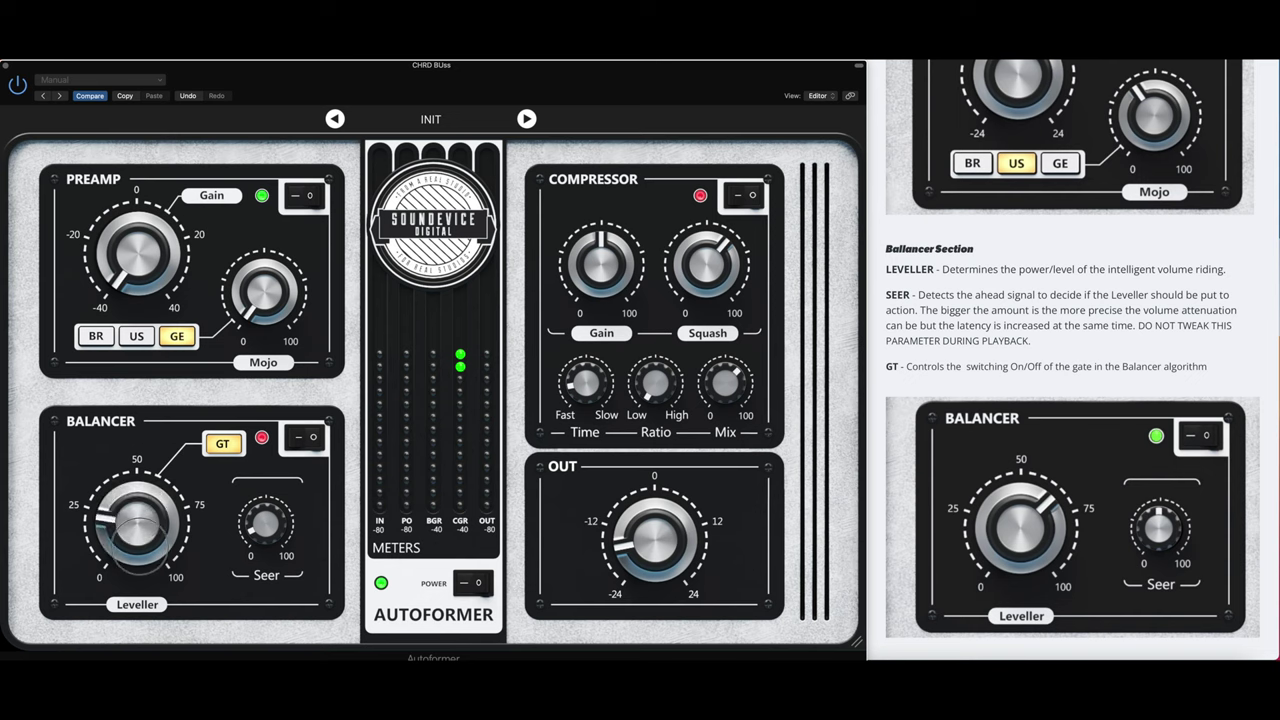
drag(150, 538, 150, 558)
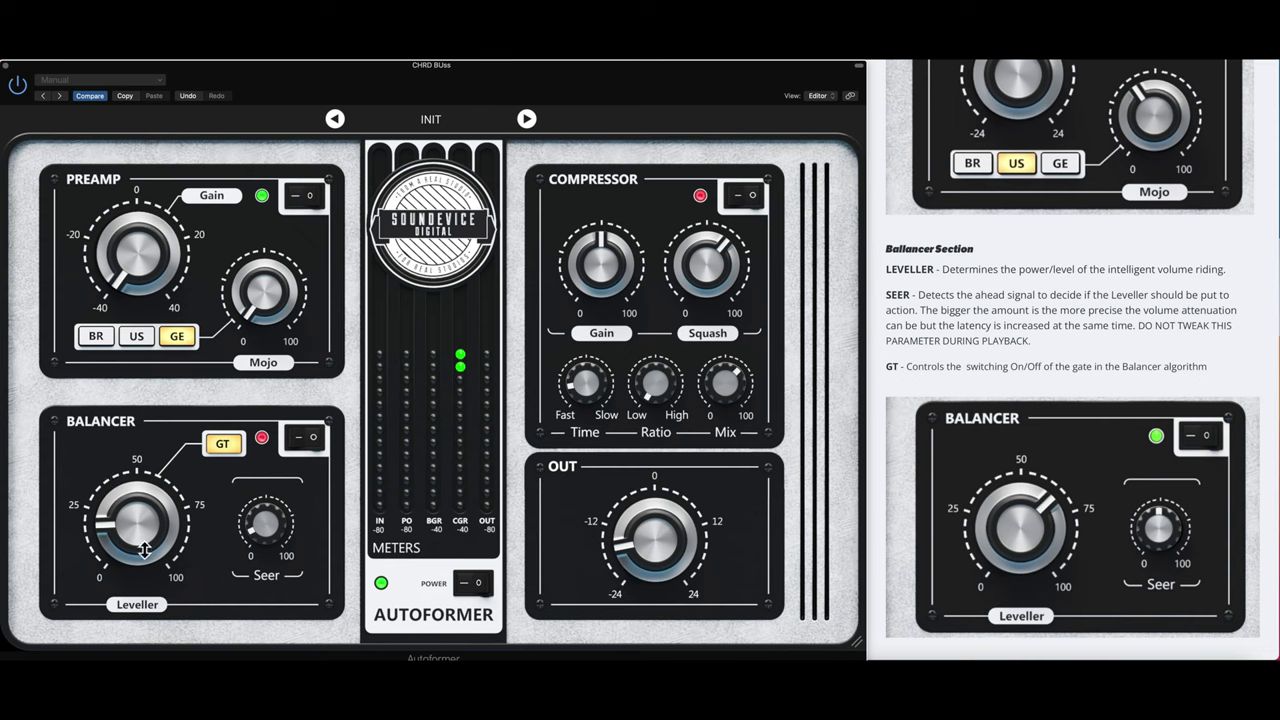
click(224, 444)
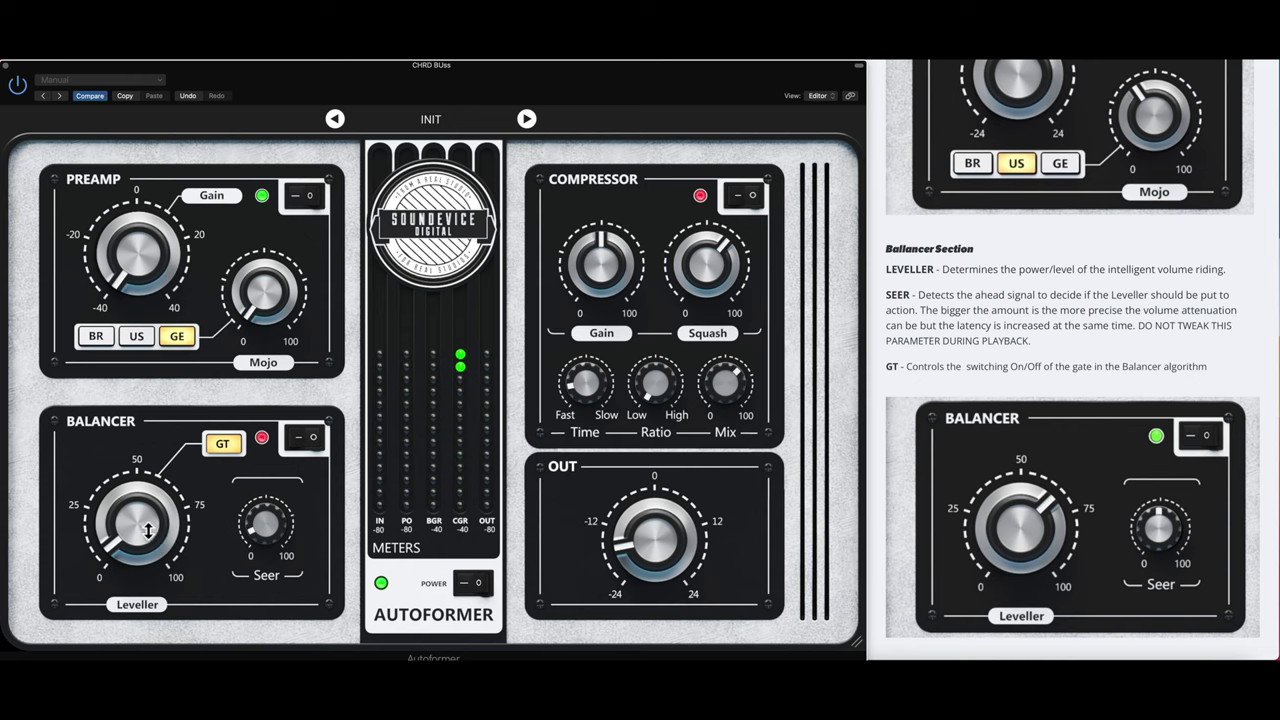
drag(148, 531, 148, 500)
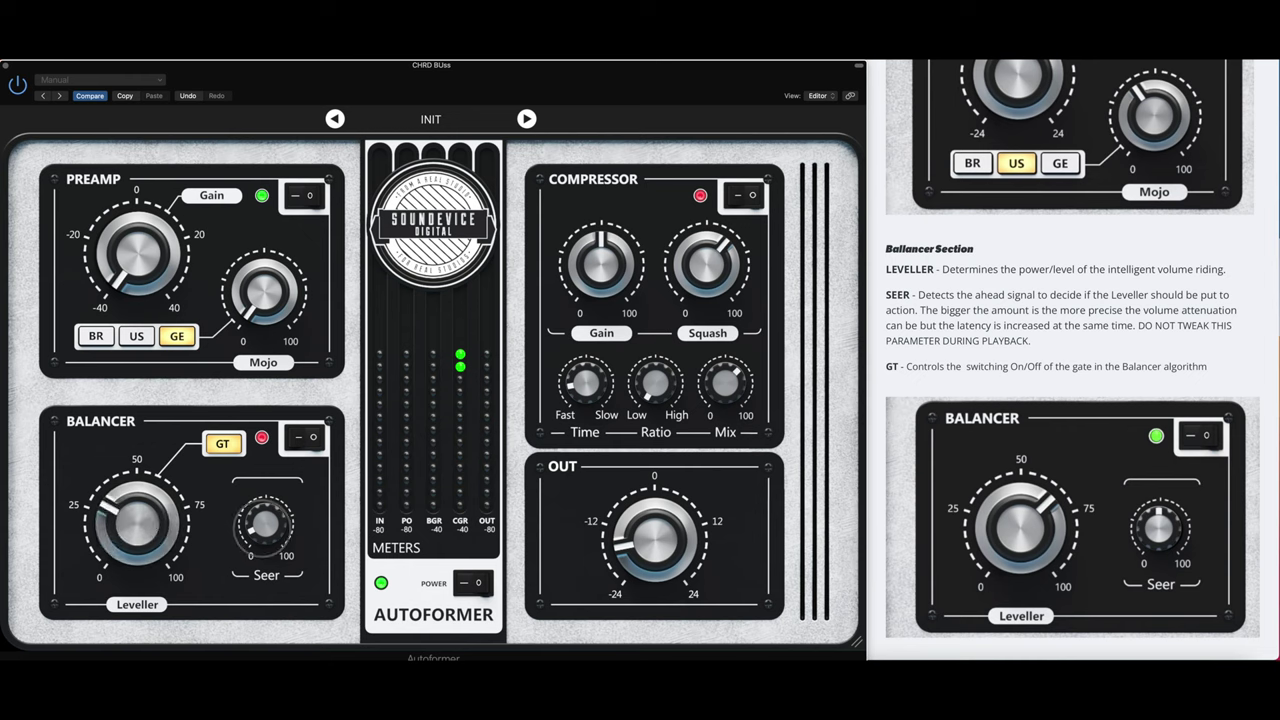
drag(265, 521, 265, 491)
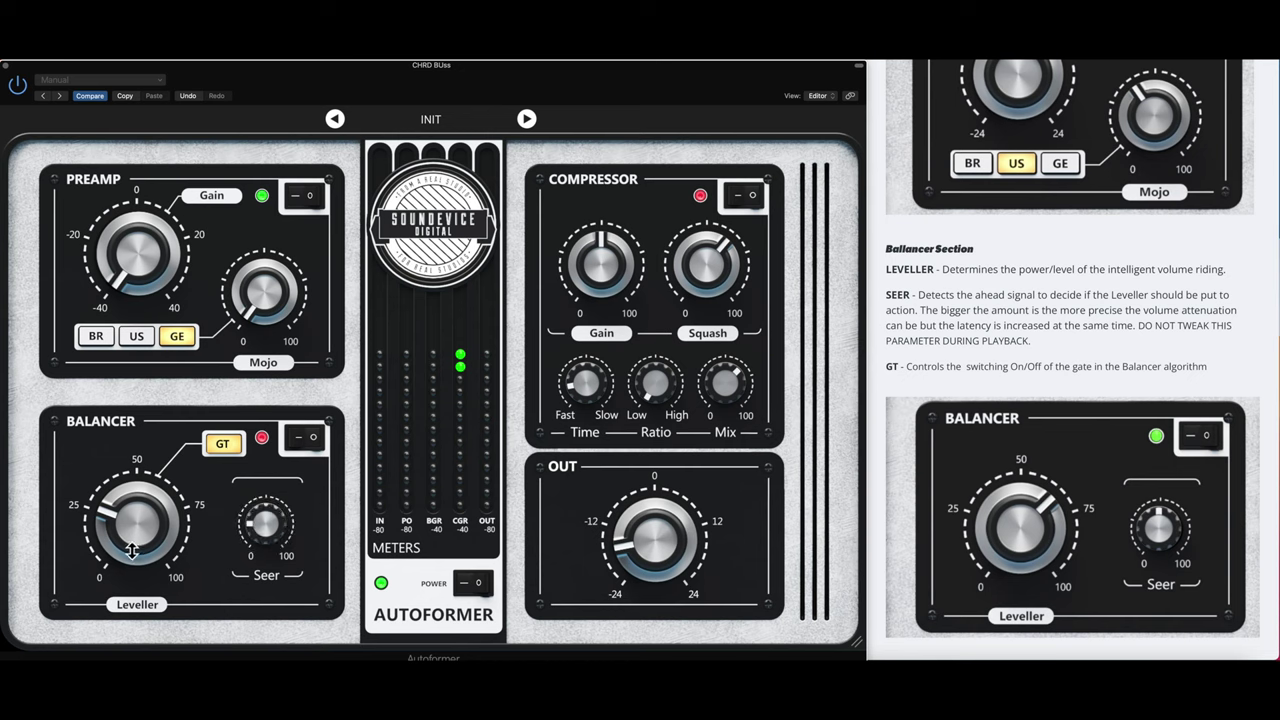
drag(132, 525, 153, 588)
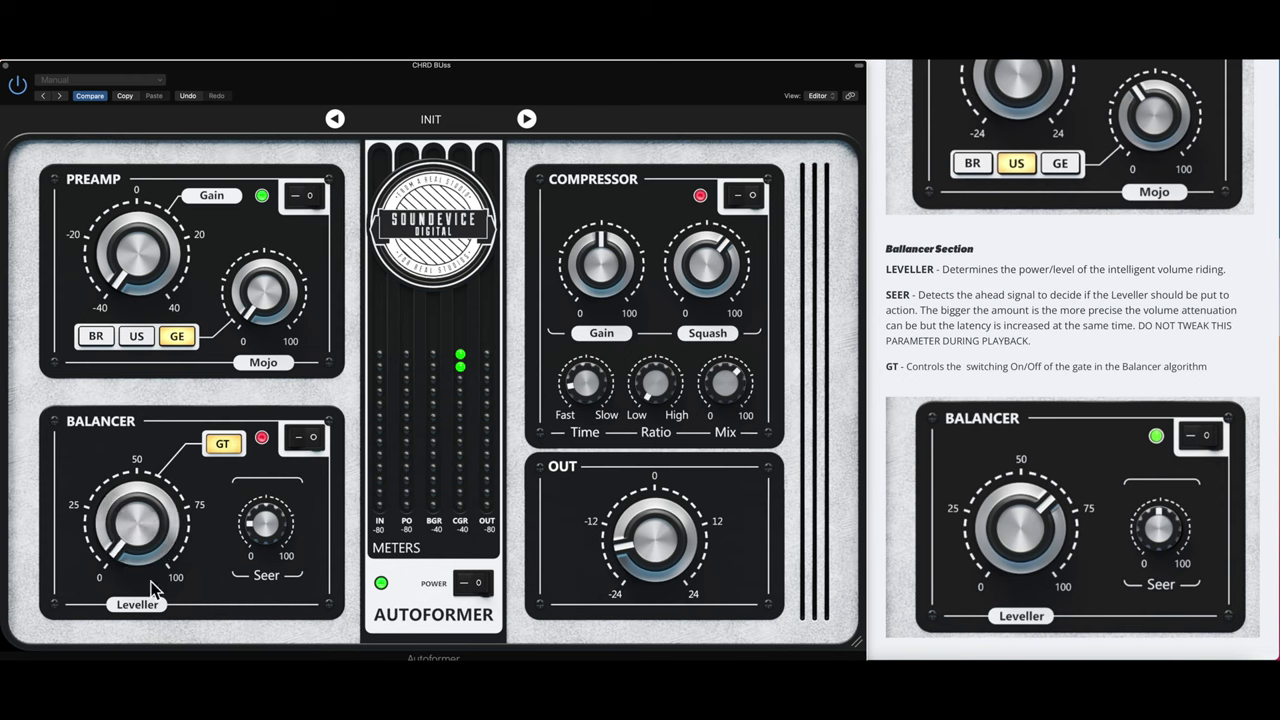
click(305, 442)
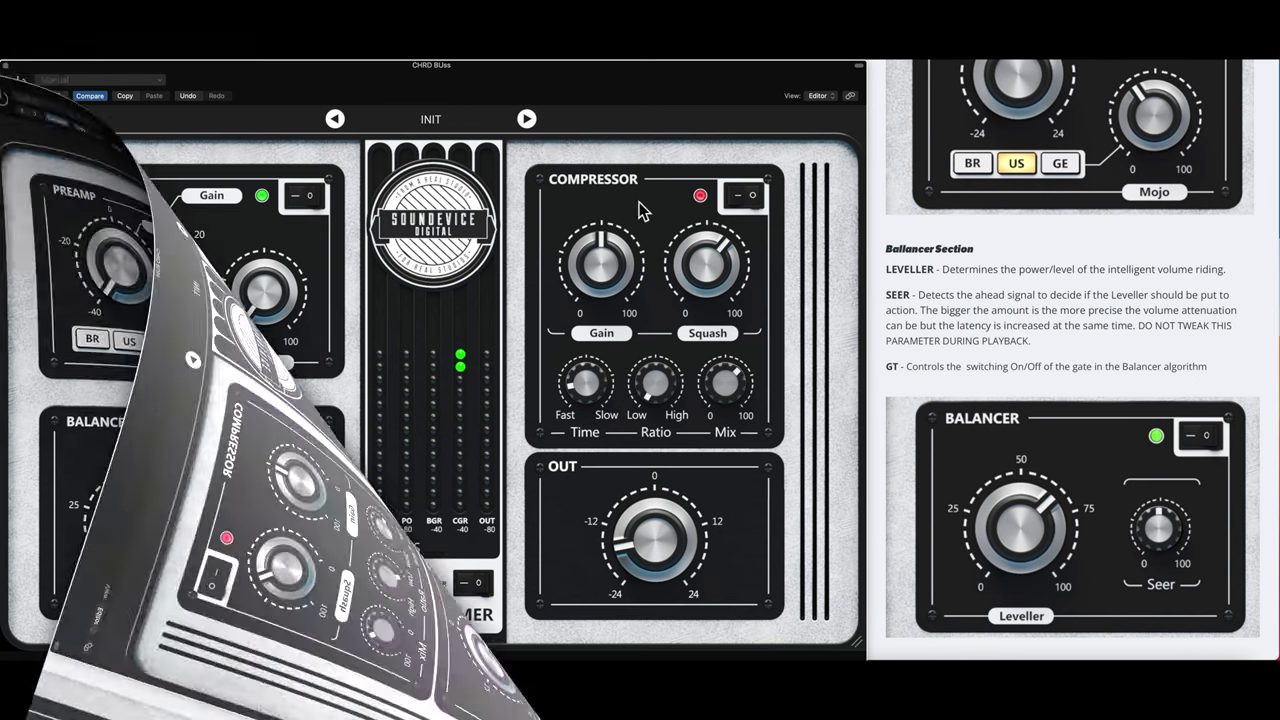
Raise the compressor Gain, reduce Squash, and set the output level toward -10.
drag(612, 278, 612, 250)
mouse_move(695, 270)
mouse_down()
mouse_move(715, 345)
mouse_move(706, 255)
mouse_up()
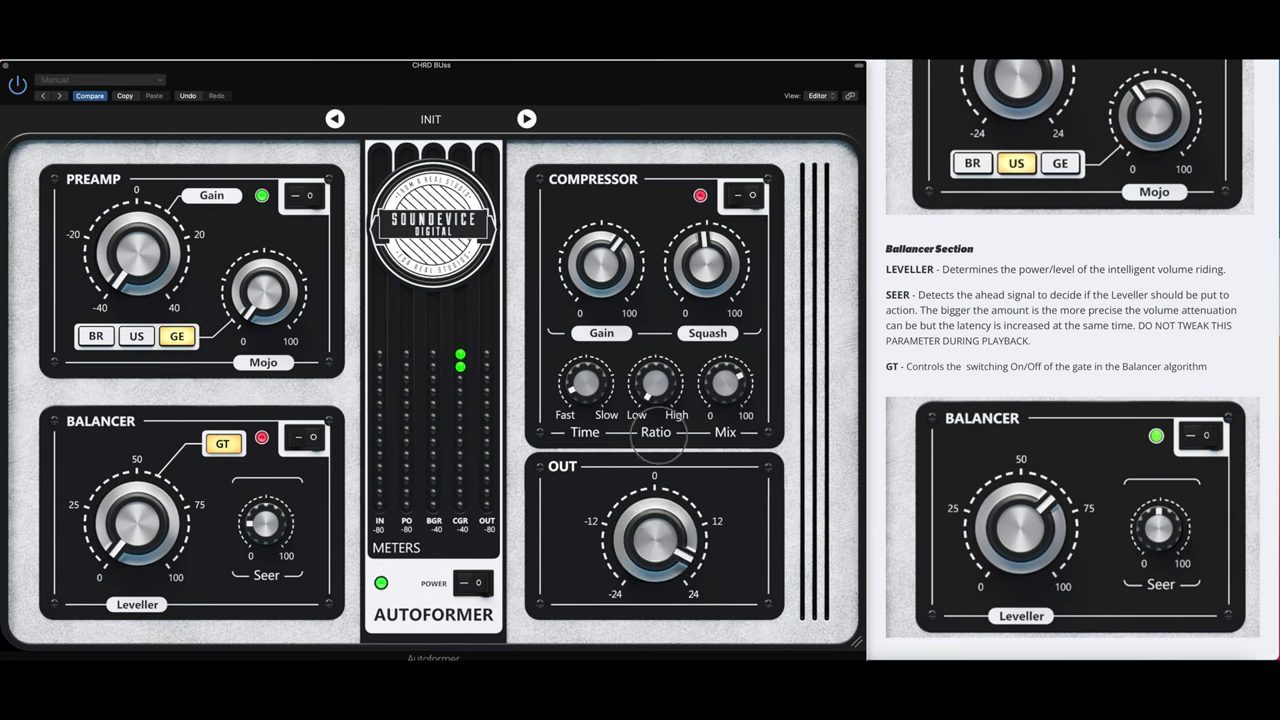
drag(636, 516, 636, 516)
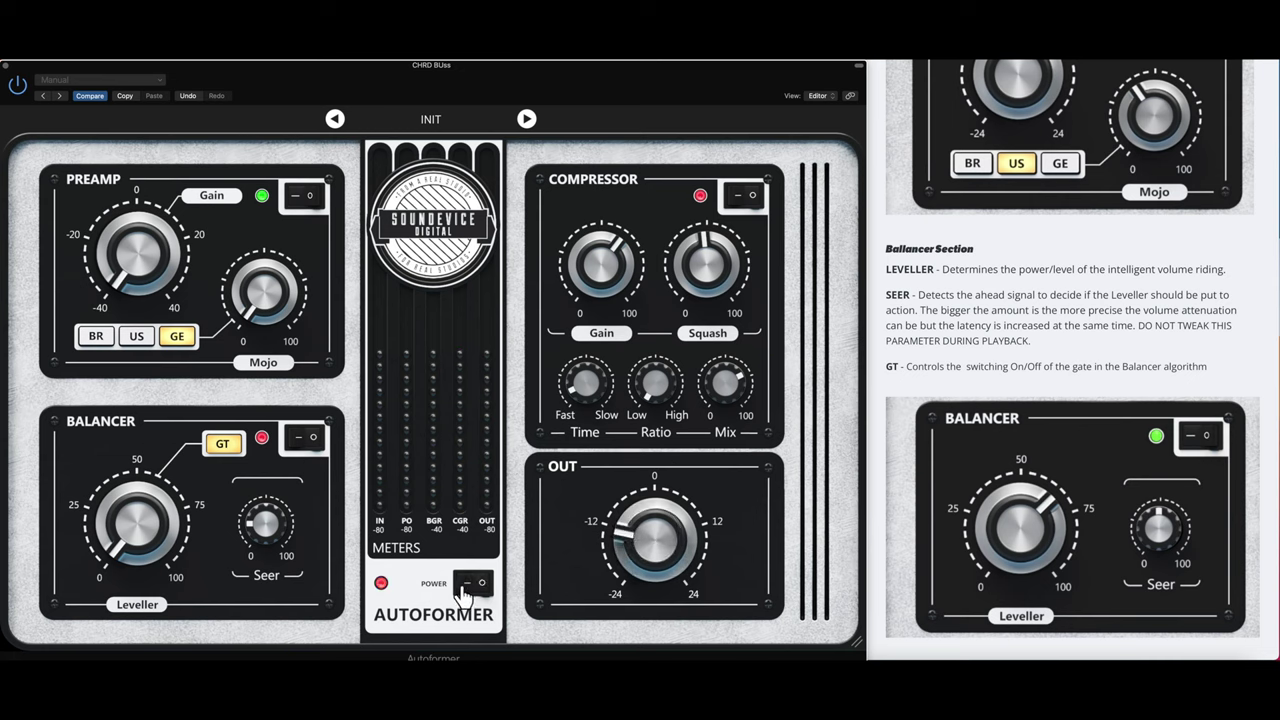
Bypass the preamp, switch the Balancer on, raise the Leveller to about 30, and adjust Seer.
click(300, 198)
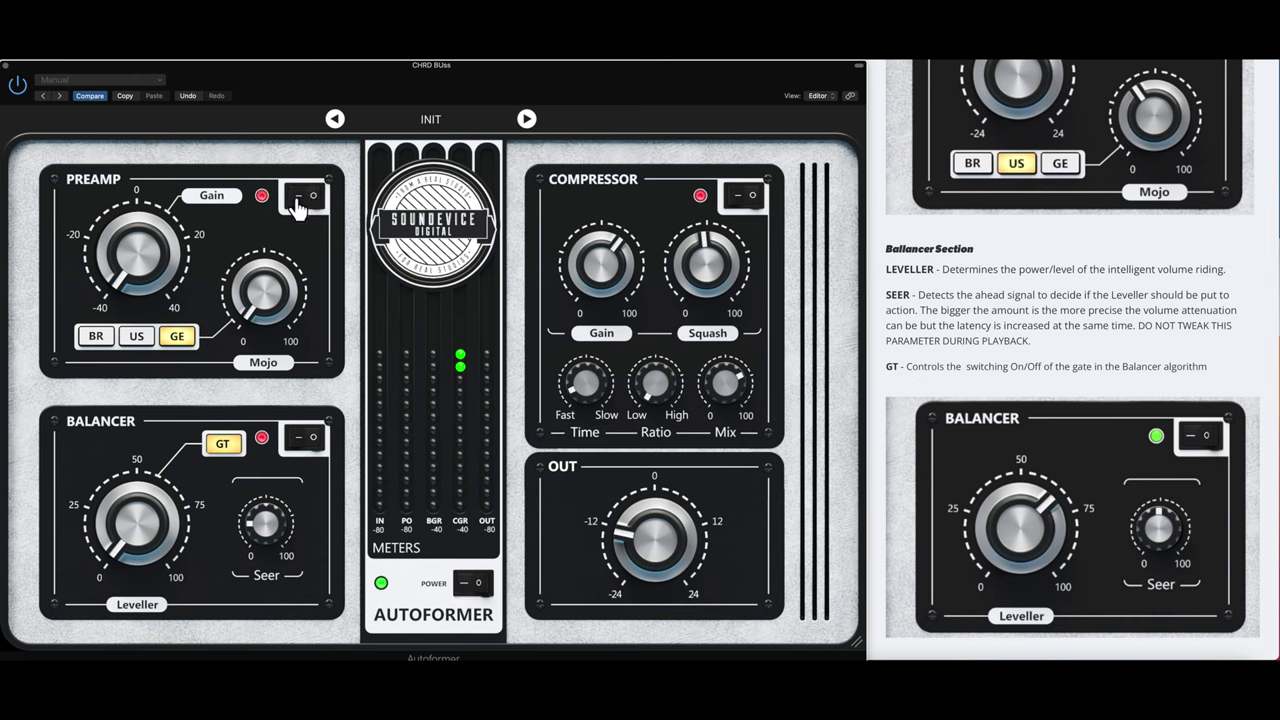
click(305, 440)
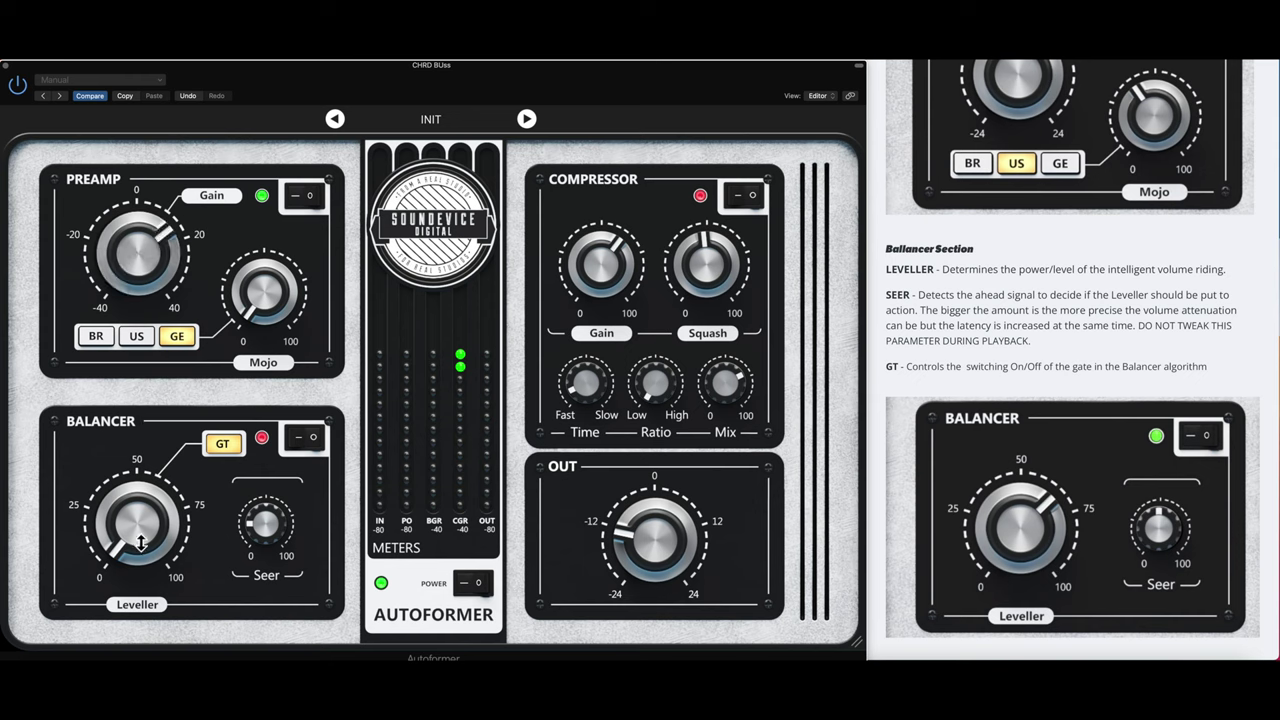
drag(141, 541, 136, 484)
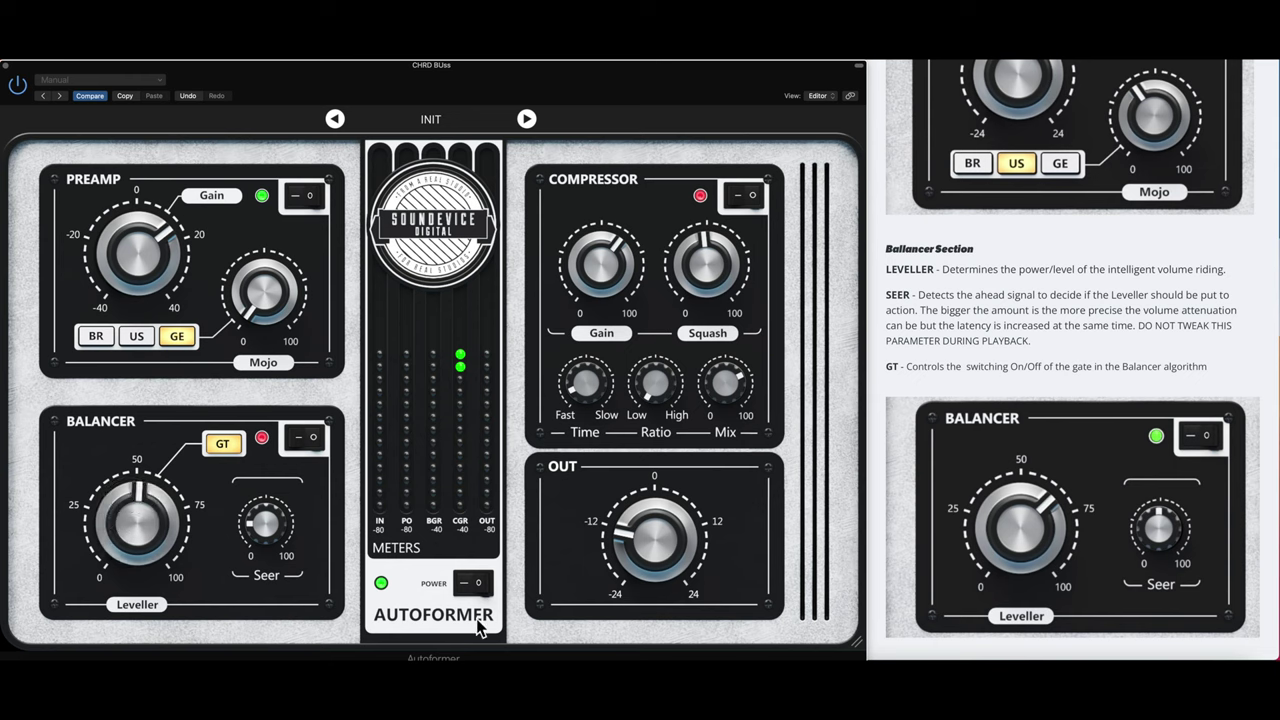
click(265, 522)
drag(265, 522, 265, 522)
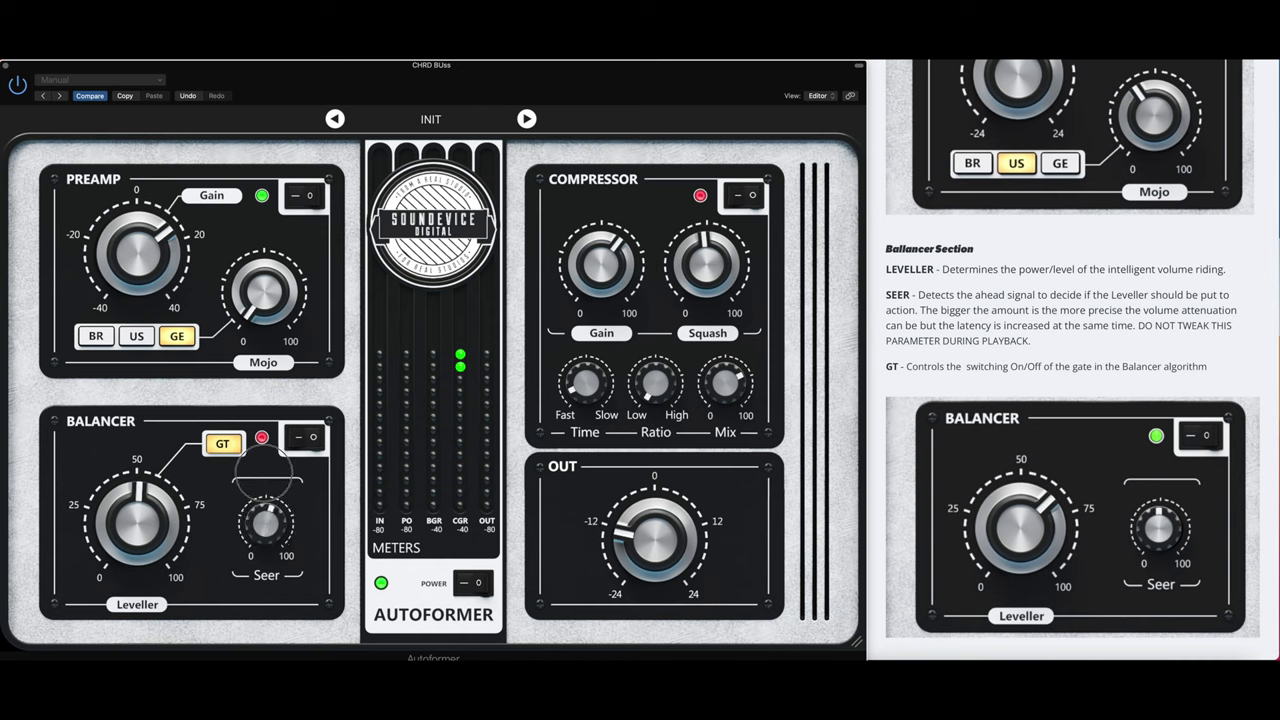
click(265, 522)
drag(265, 522, 265, 522)
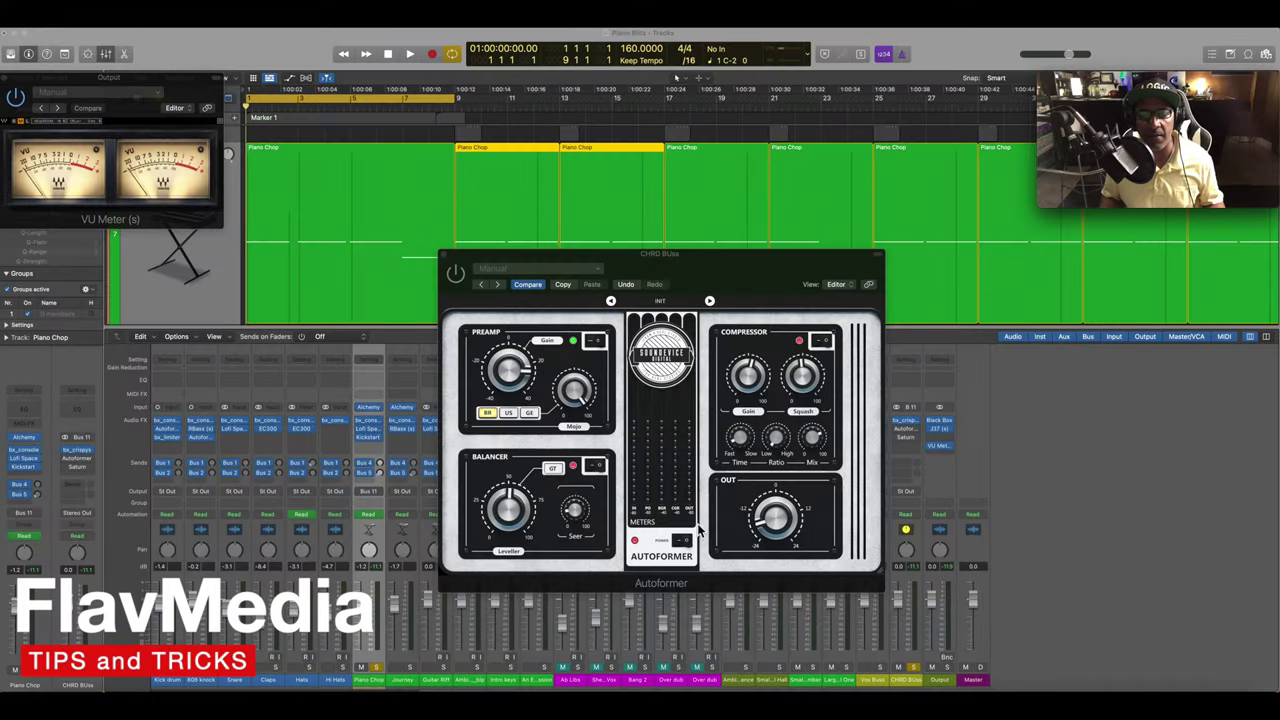
Focus the CHRD BUss Autoformer window and start project playback.
click(450, 266)
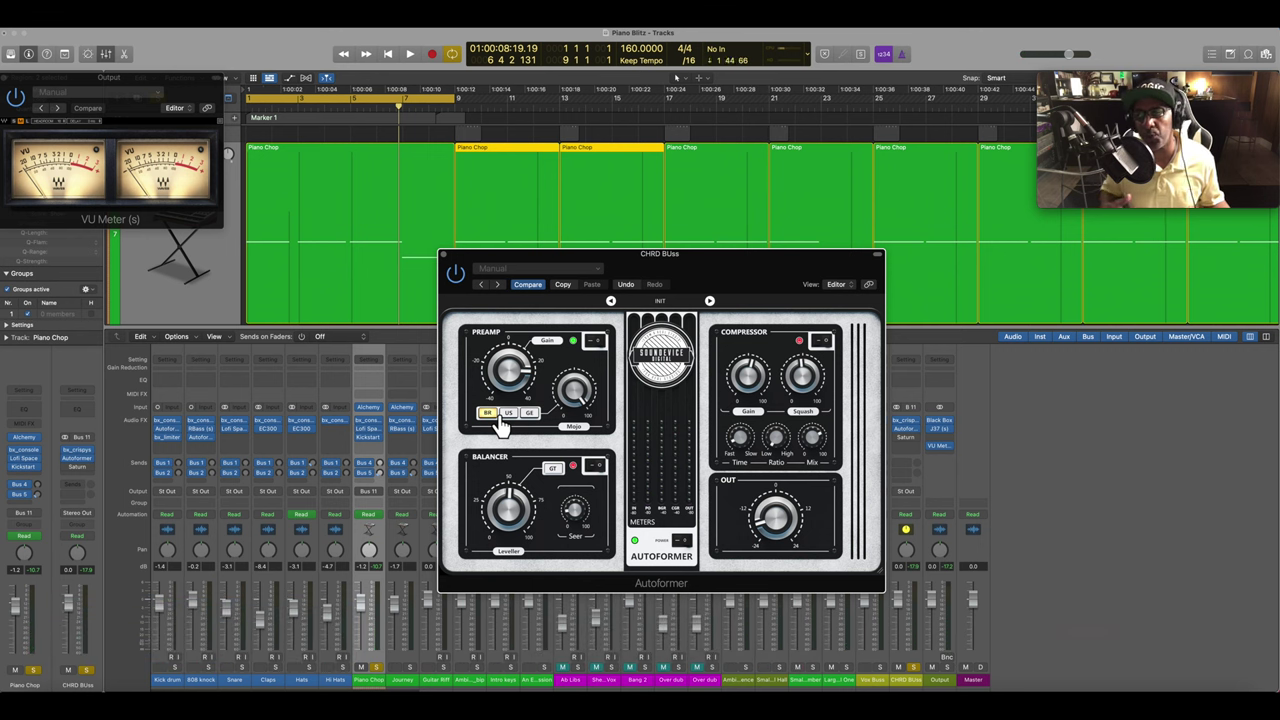
key(space)
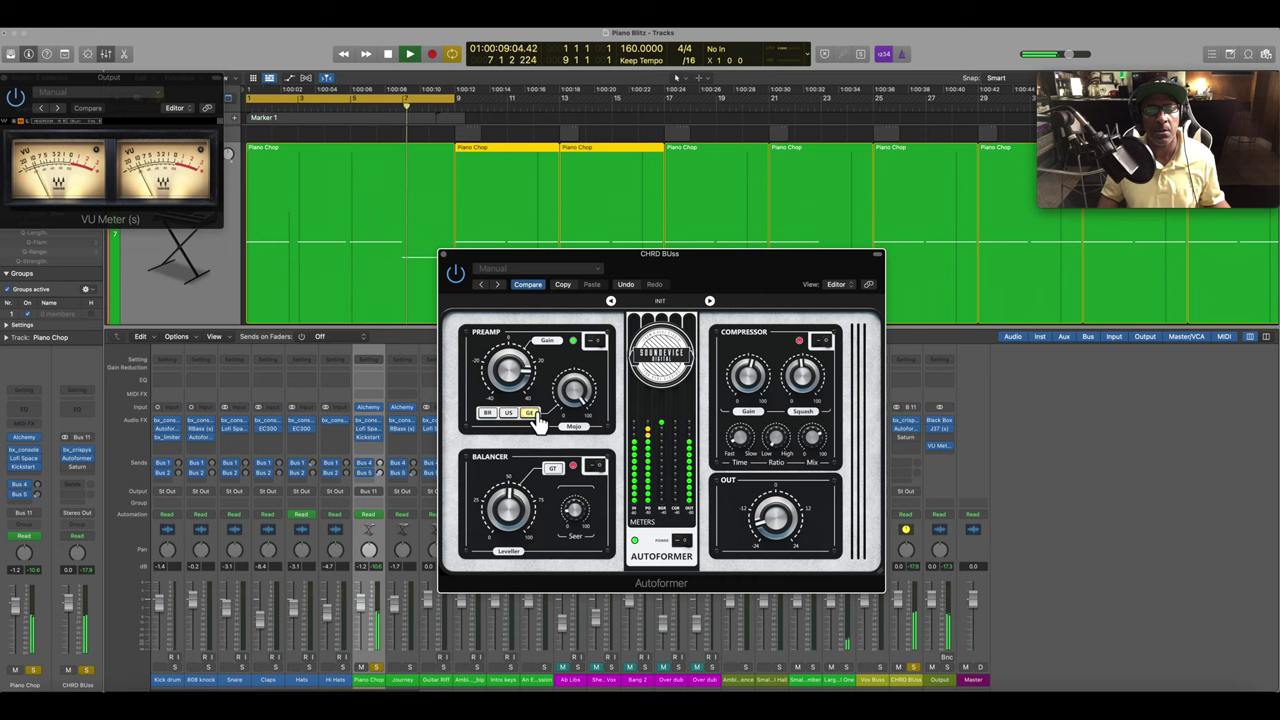
Stop playback with the CHRD BUss preamp left on the GE style.
key(space)
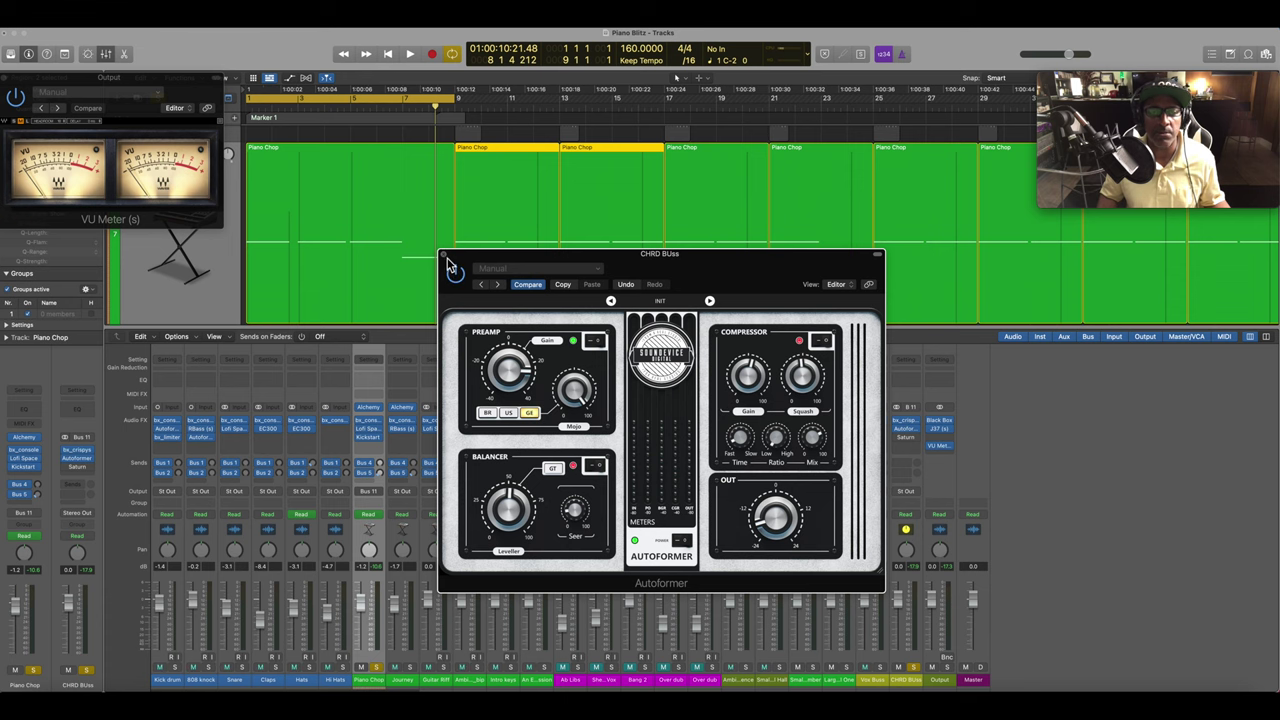
click(446, 257)
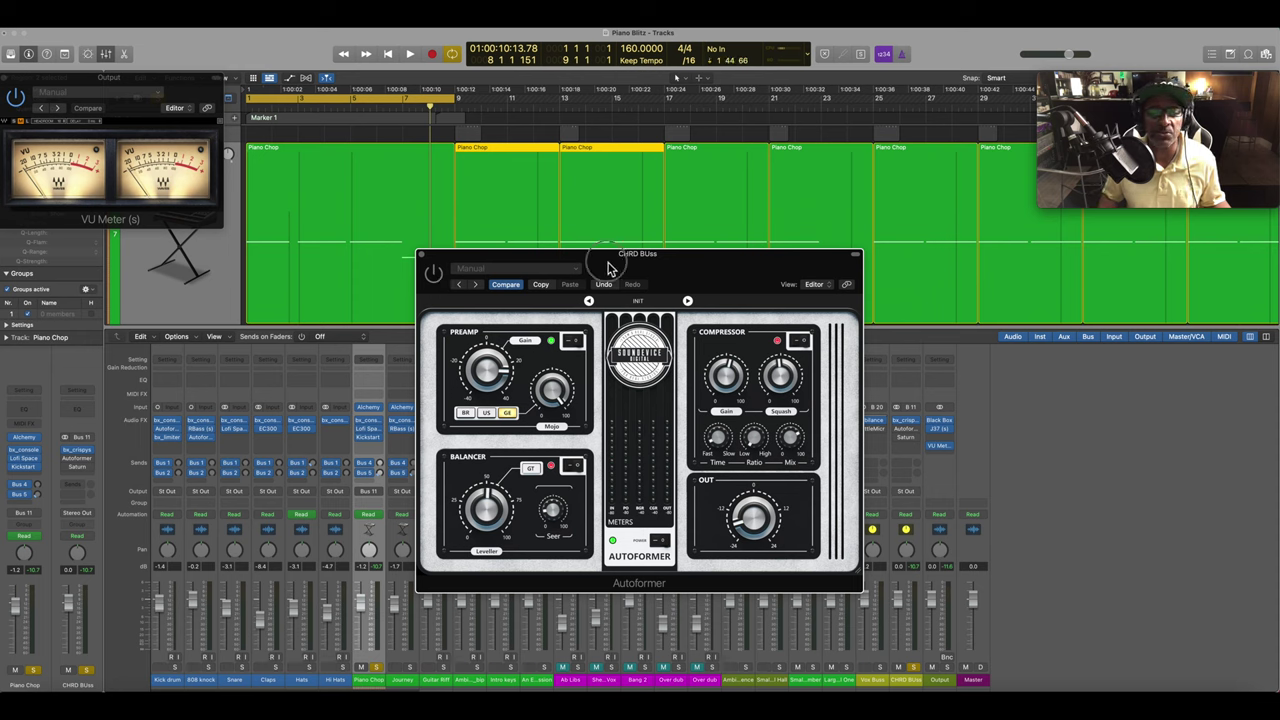
drag(594, 260, 607, 274)
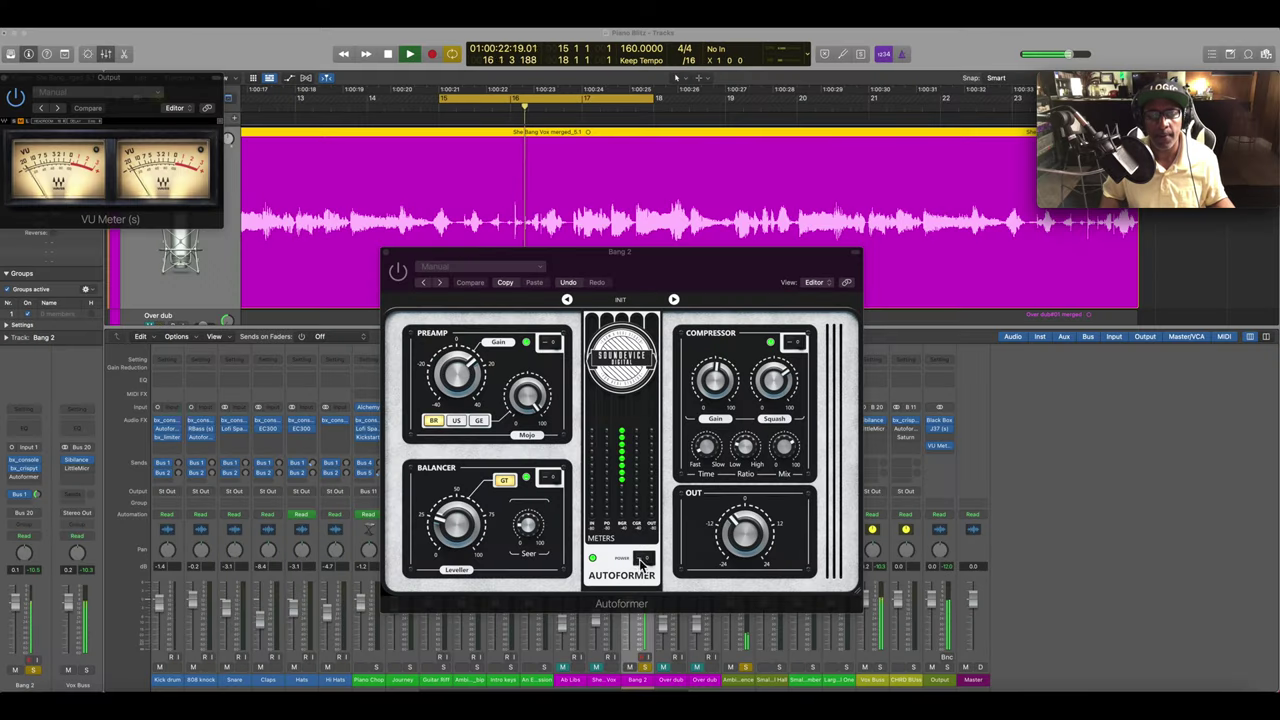
Bypass the Bang 2 Autoformer to hear the dry vocal.
click(645, 562)
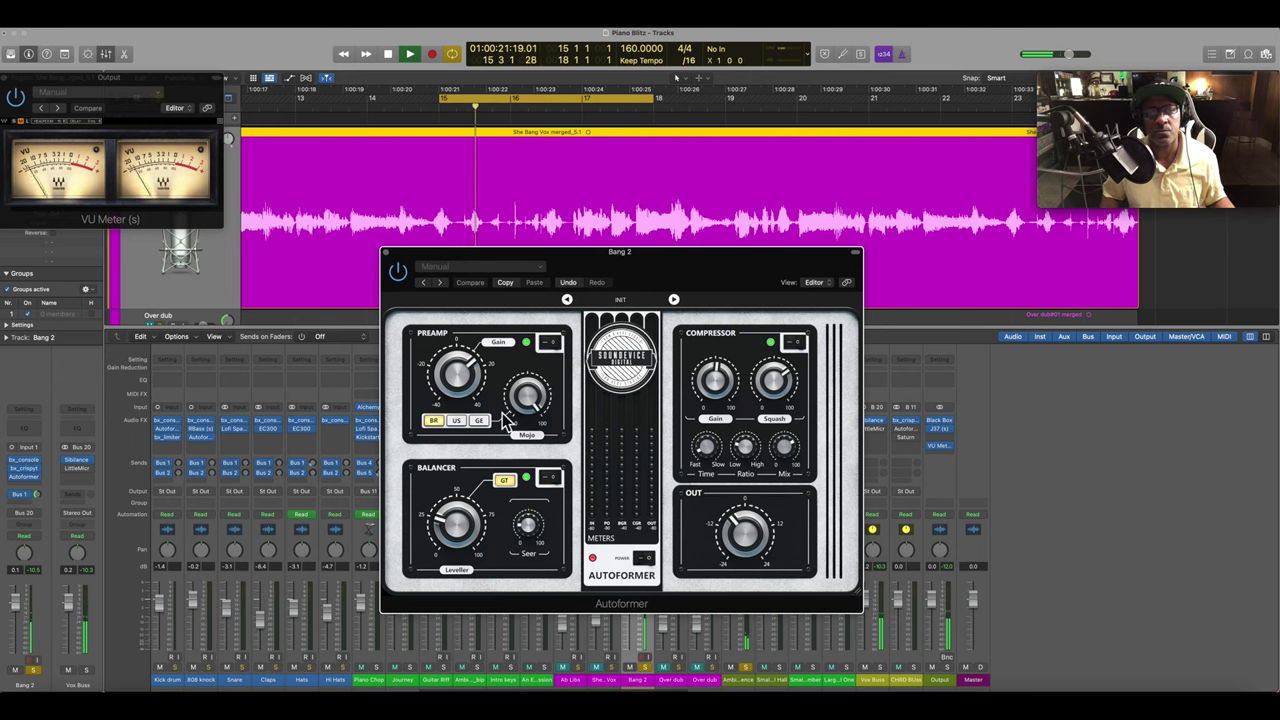
A/B the Bang 2 vocal by toggling Autoformer power during playback, ending bypassed.
key(space)
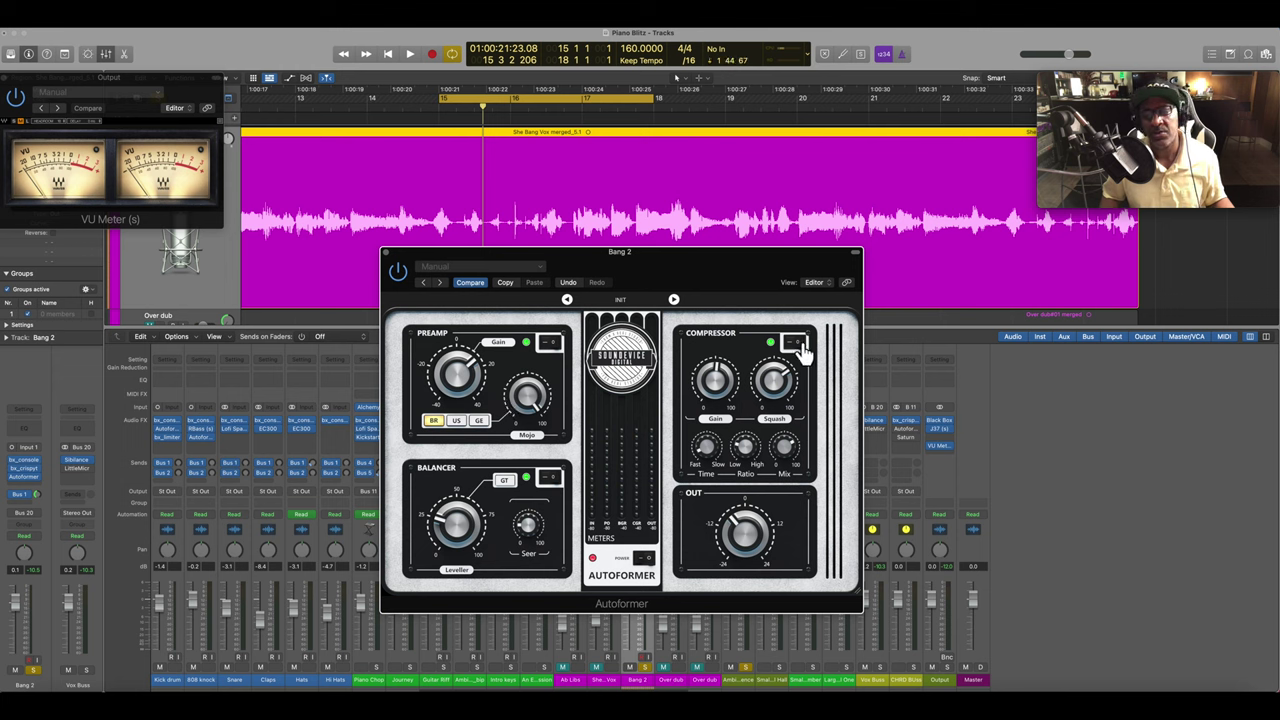
click(640, 557)
key(space)
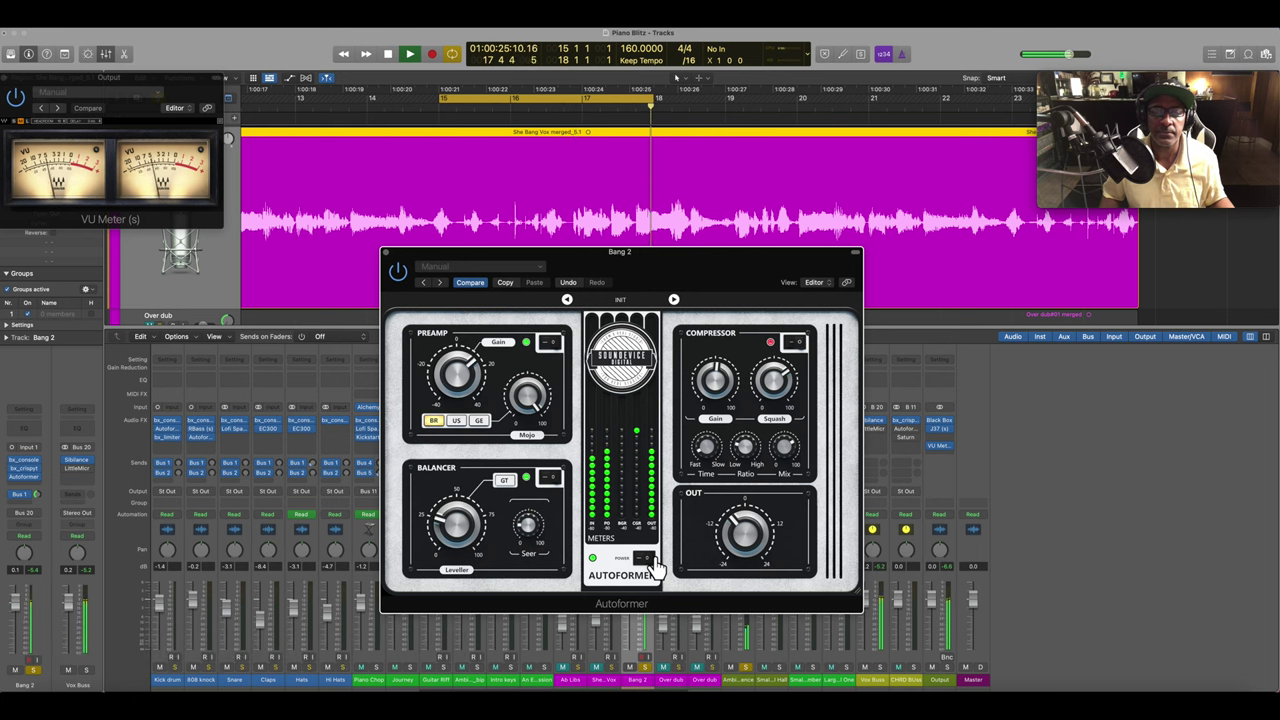
click(652, 562)
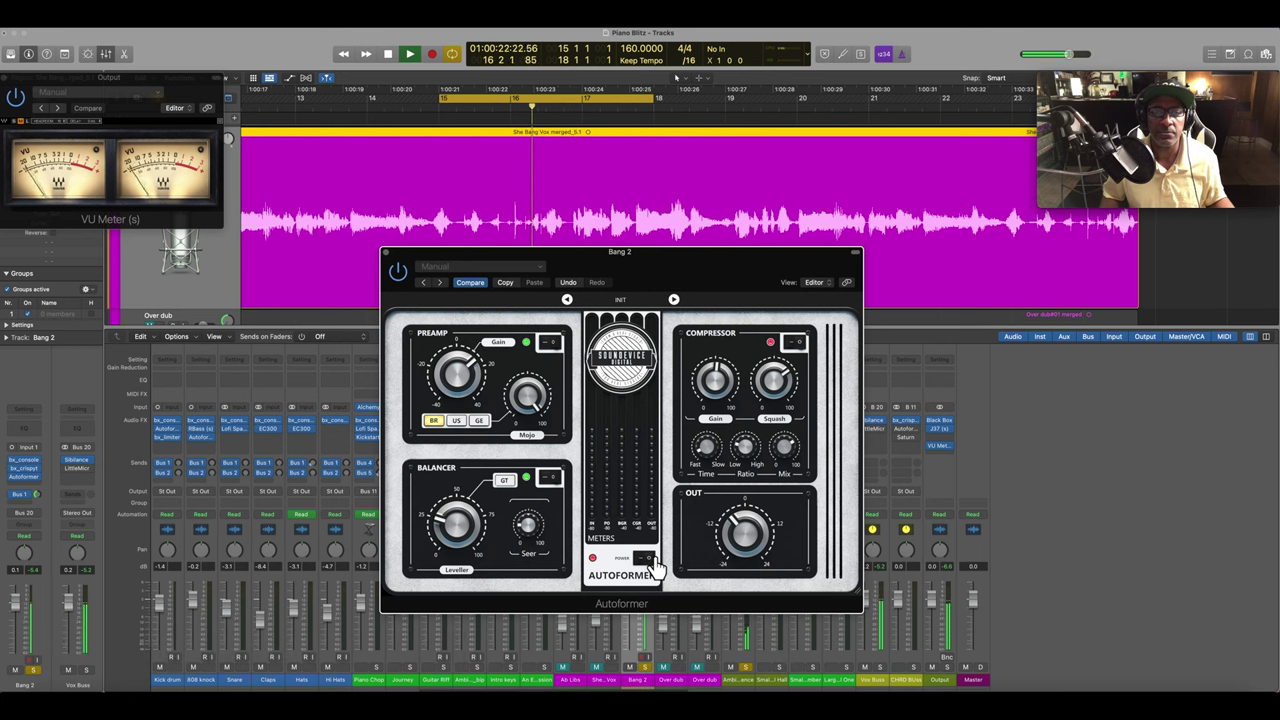
click(652, 562)
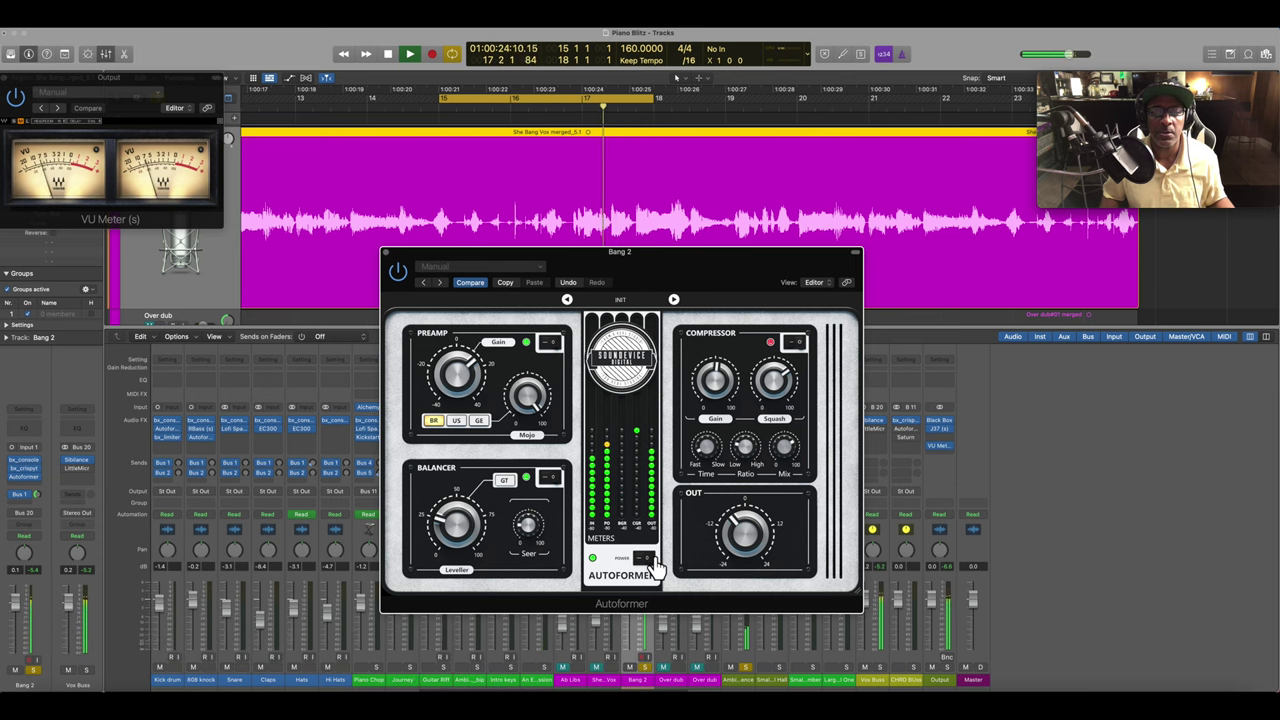
click(652, 562)
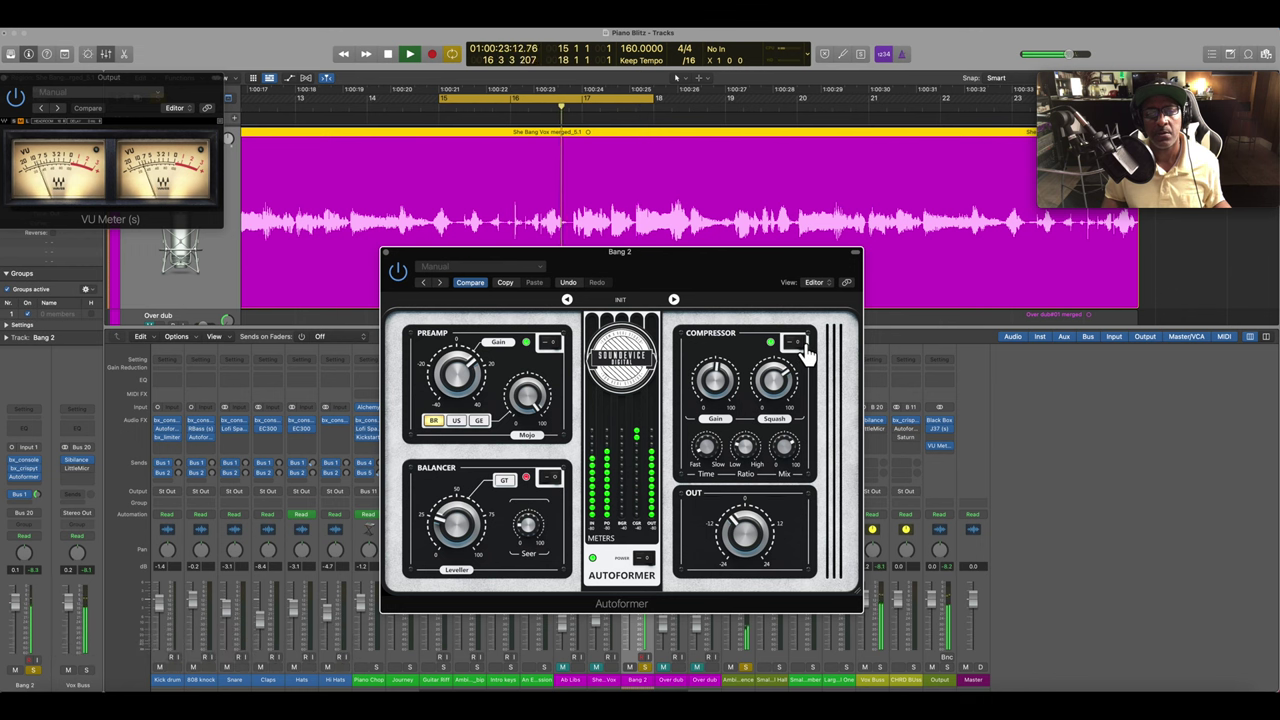
Compare the compressor off and on, leave it enabled, and stop playback.
click(798, 345)
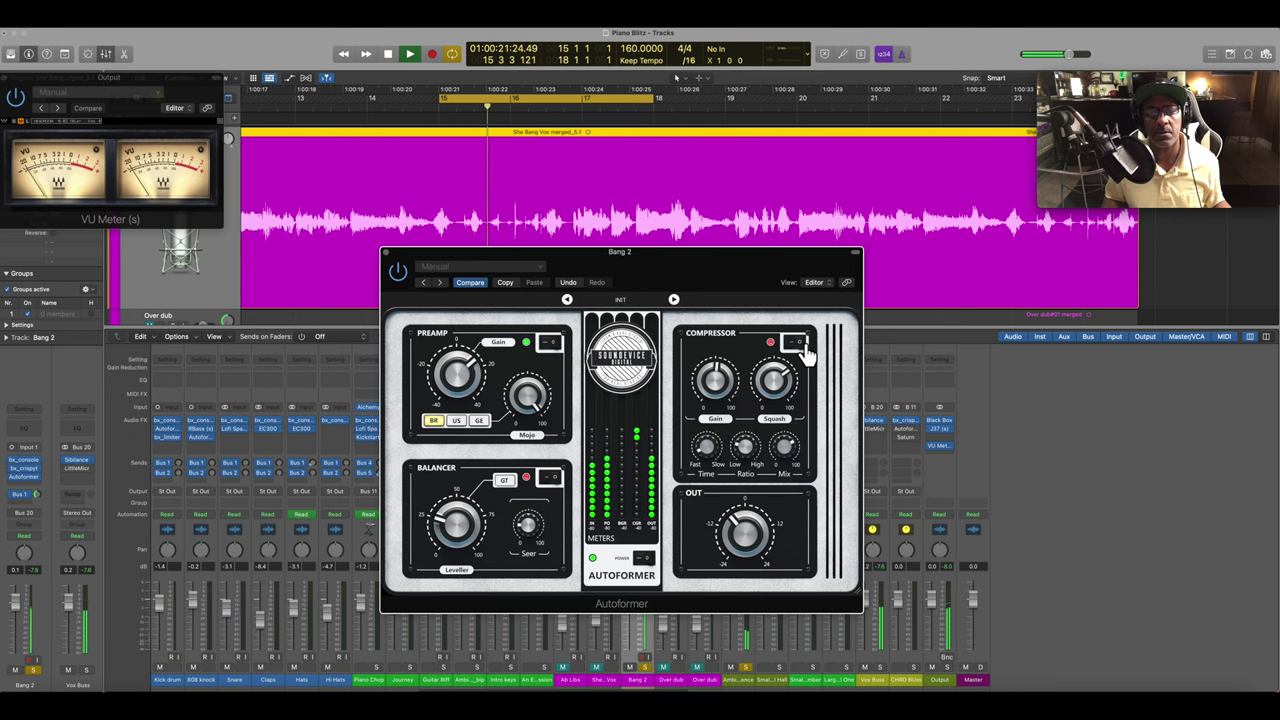
click(803, 346)
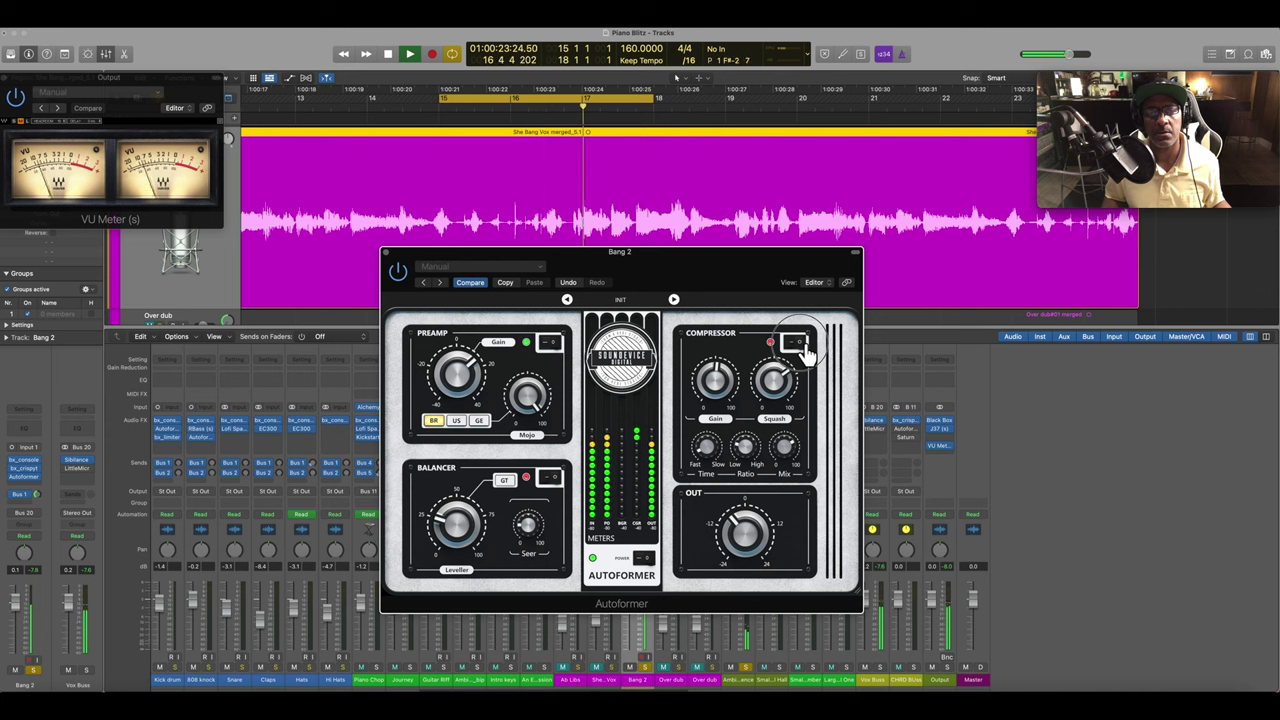
key(space)
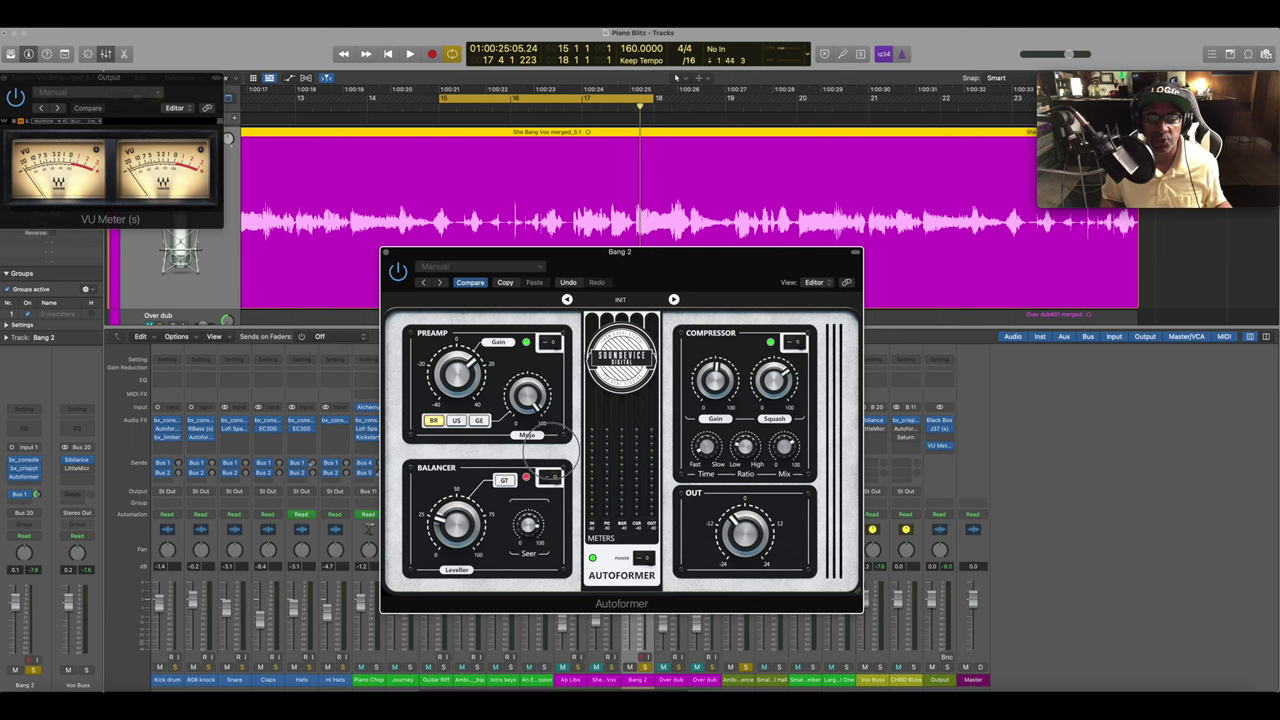
Compare the vocal with the Balancer off and on, then raise the Leveller to 12 o'clock.
key(space)
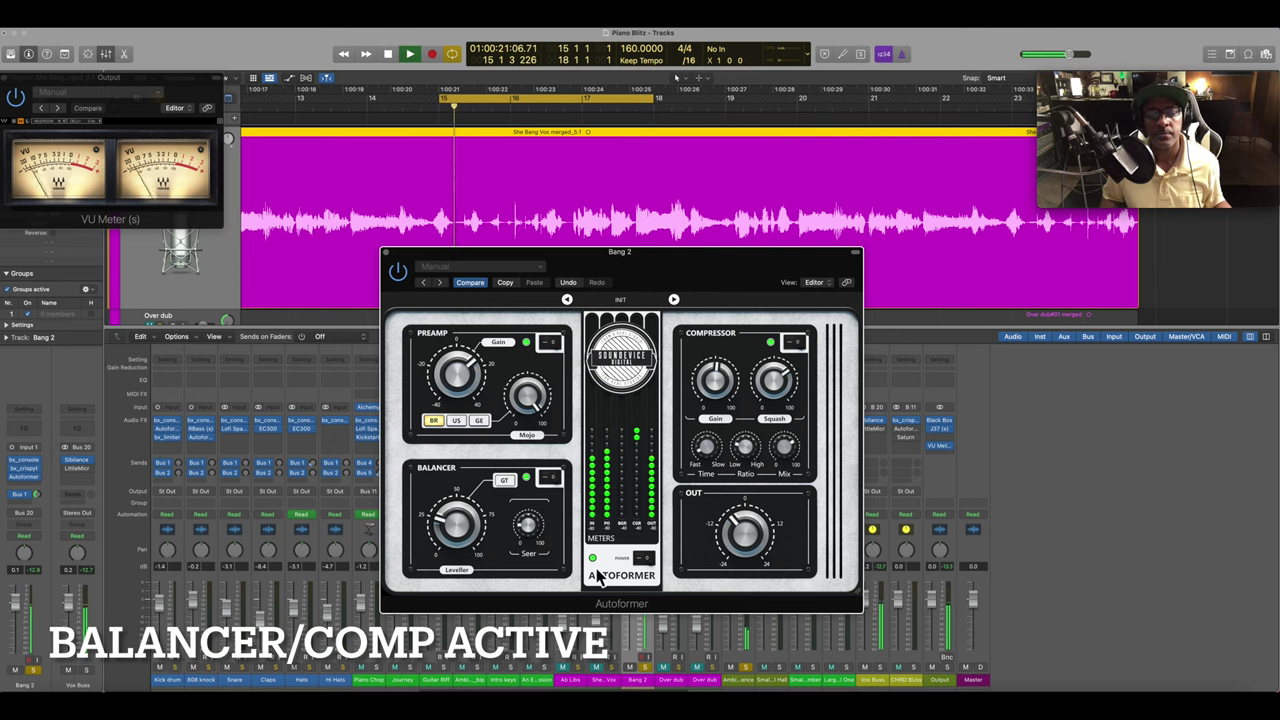
click(556, 480)
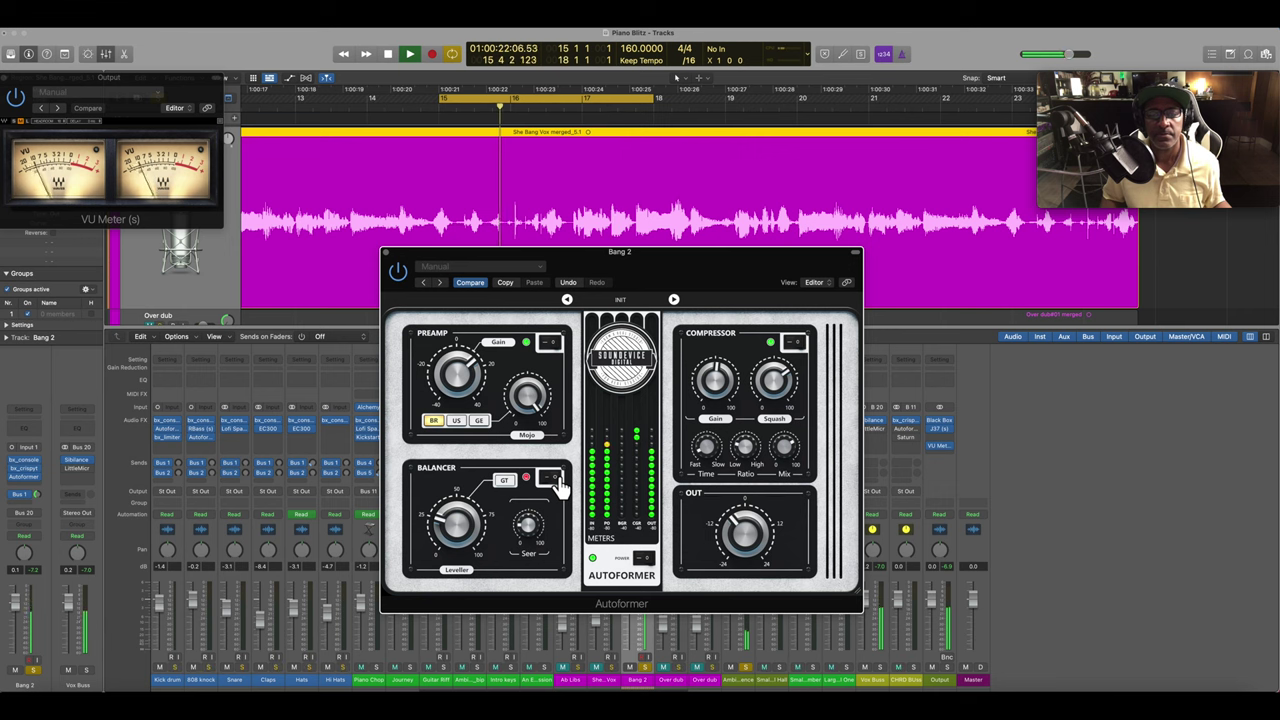
click(556, 480)
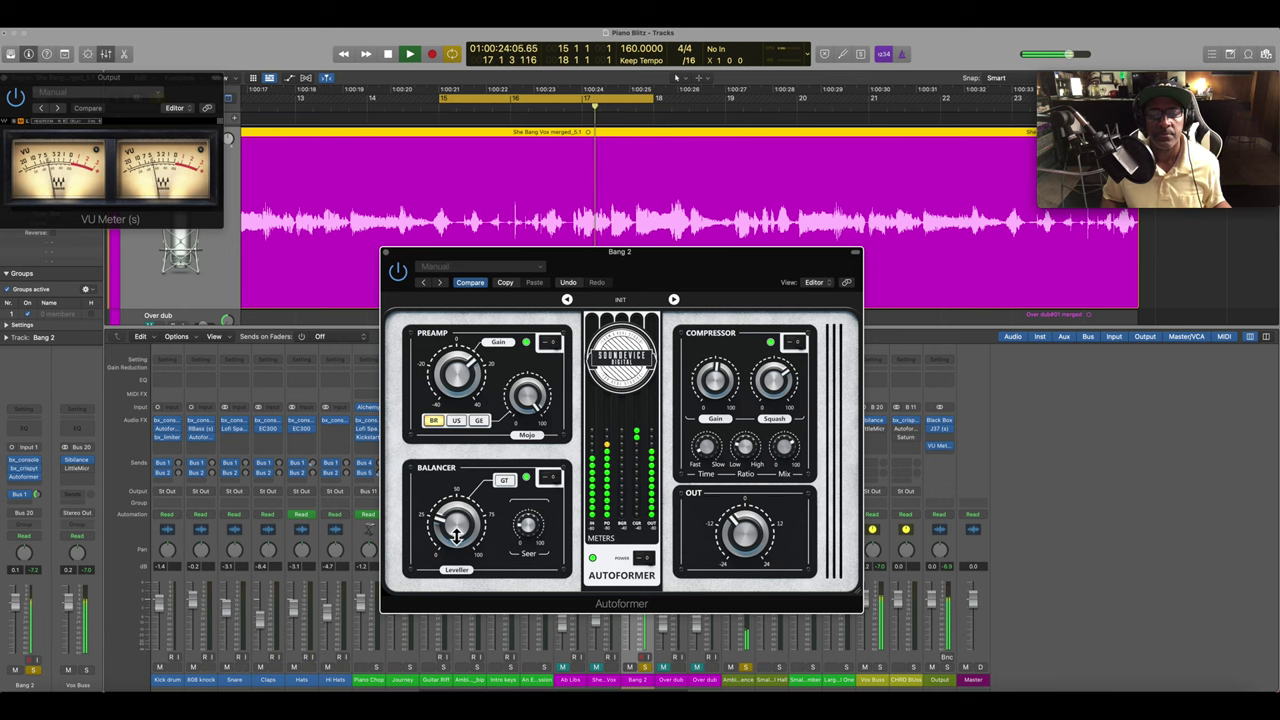
drag(455, 525, 455, 498)
key(space)
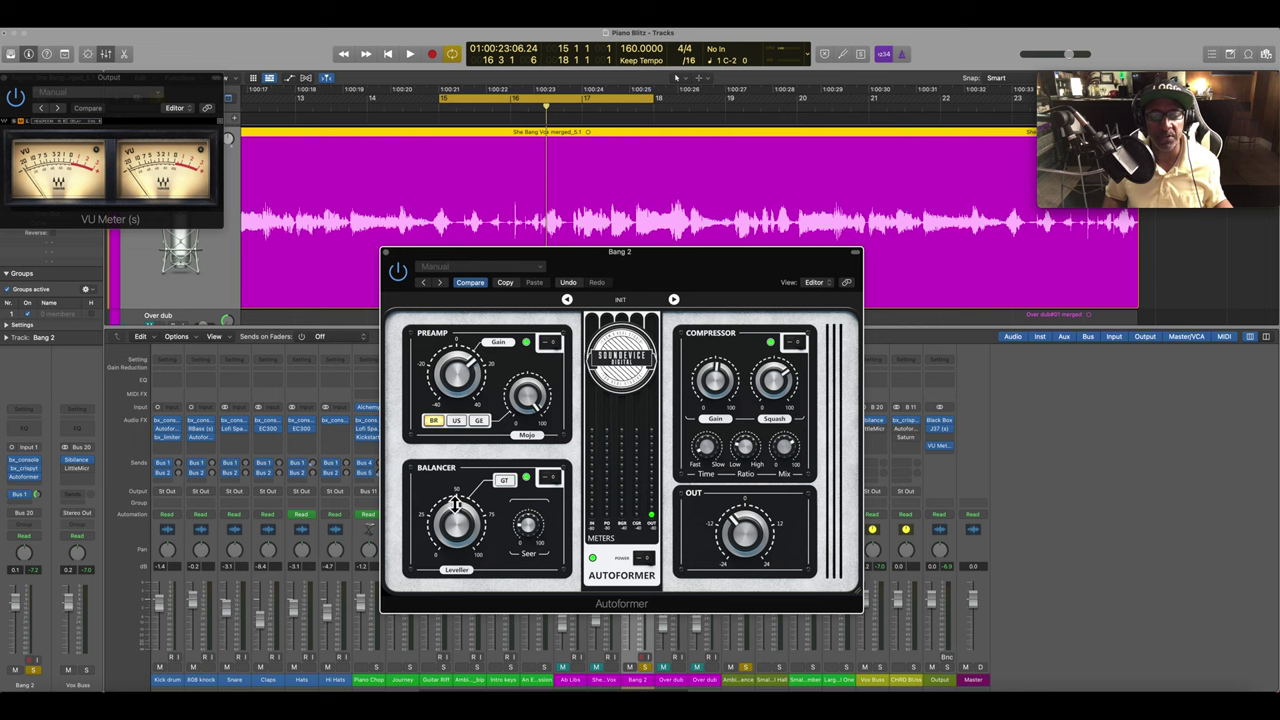
Fine-tune the Leveller while re-checking the Balancer bypass, leaving the Balancer on.
key(space)
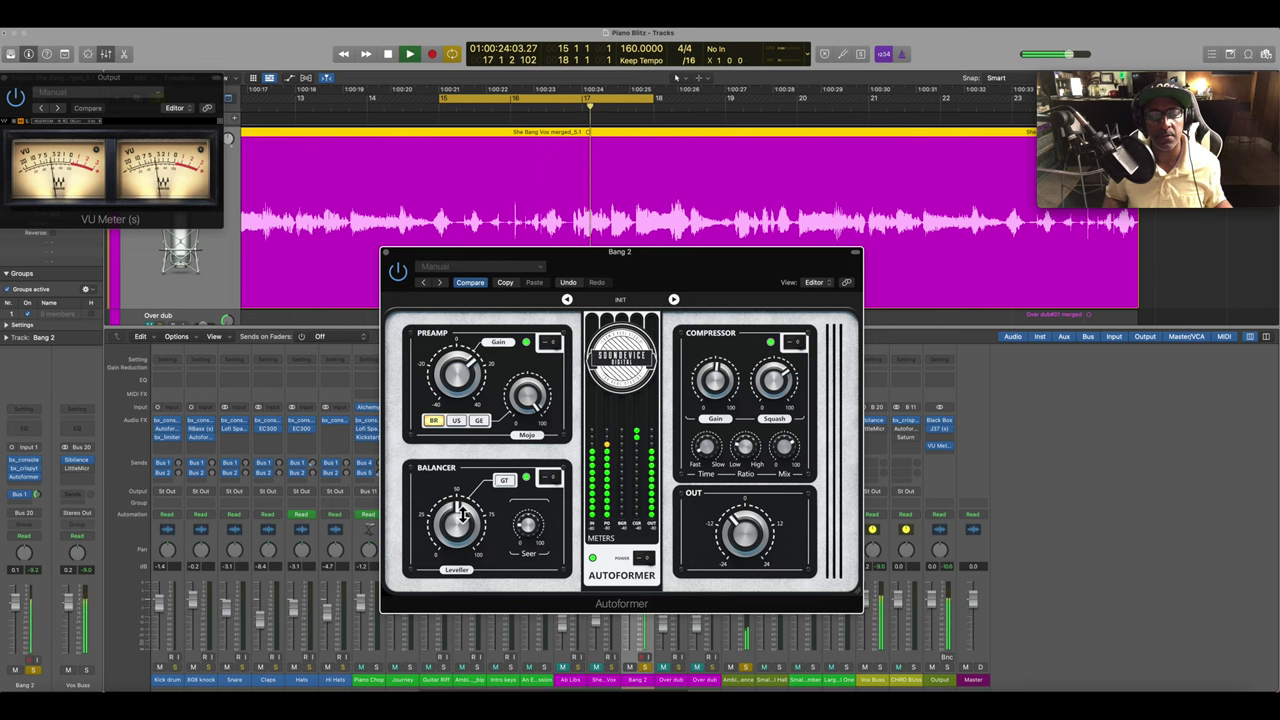
drag(462, 512, 462, 496)
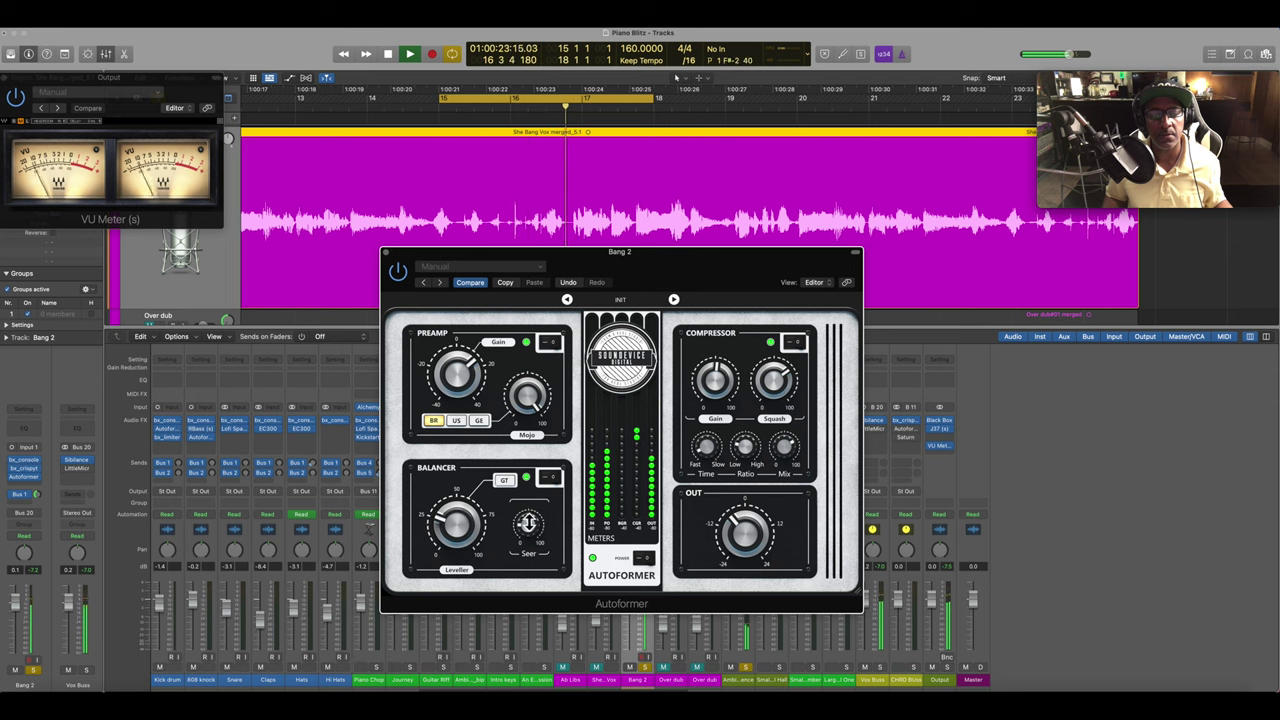
click(556, 477)
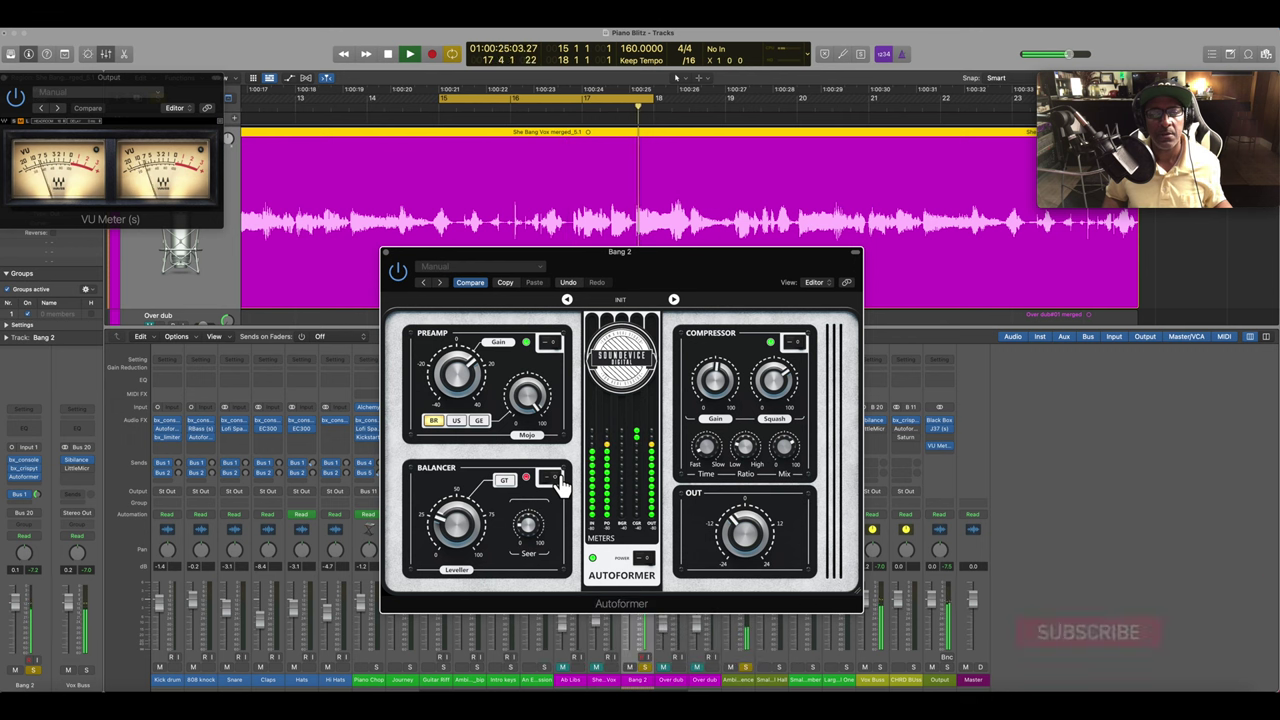
click(558, 479)
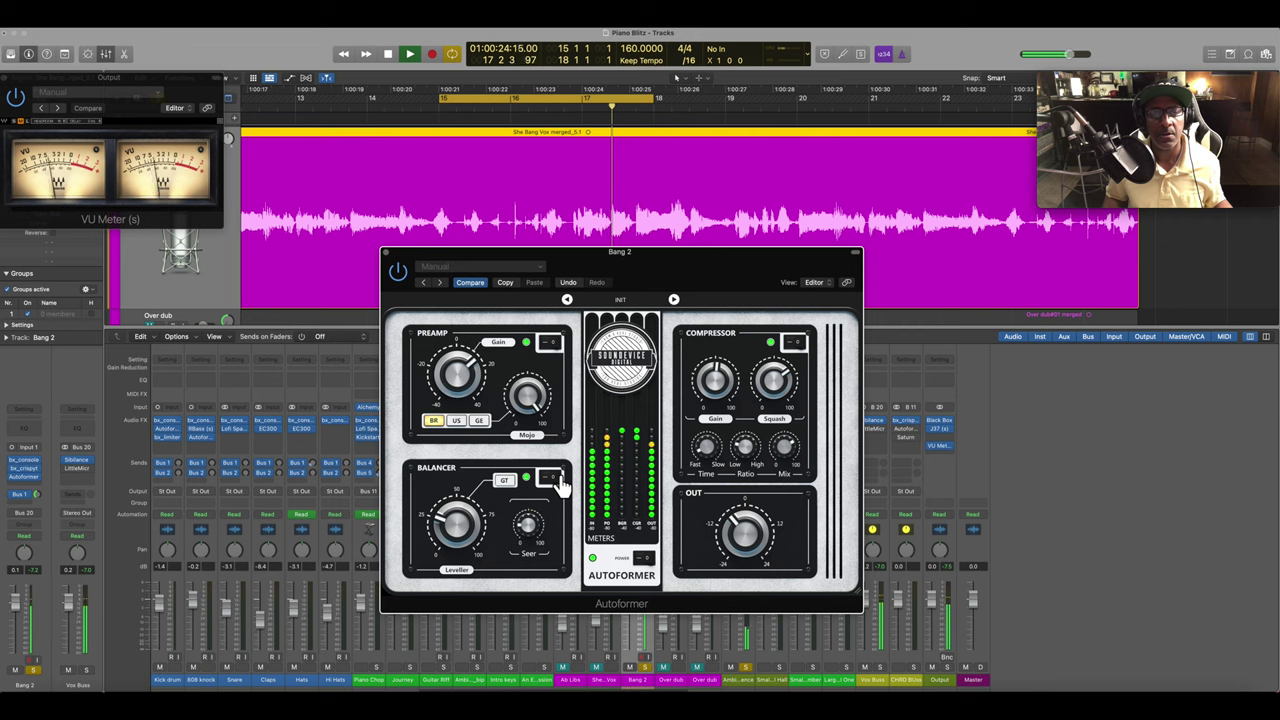
mouse_move(458, 545)
mouse_down()
mouse_move(487, 488)
mouse_move(468, 535)
mouse_up()
key(space)
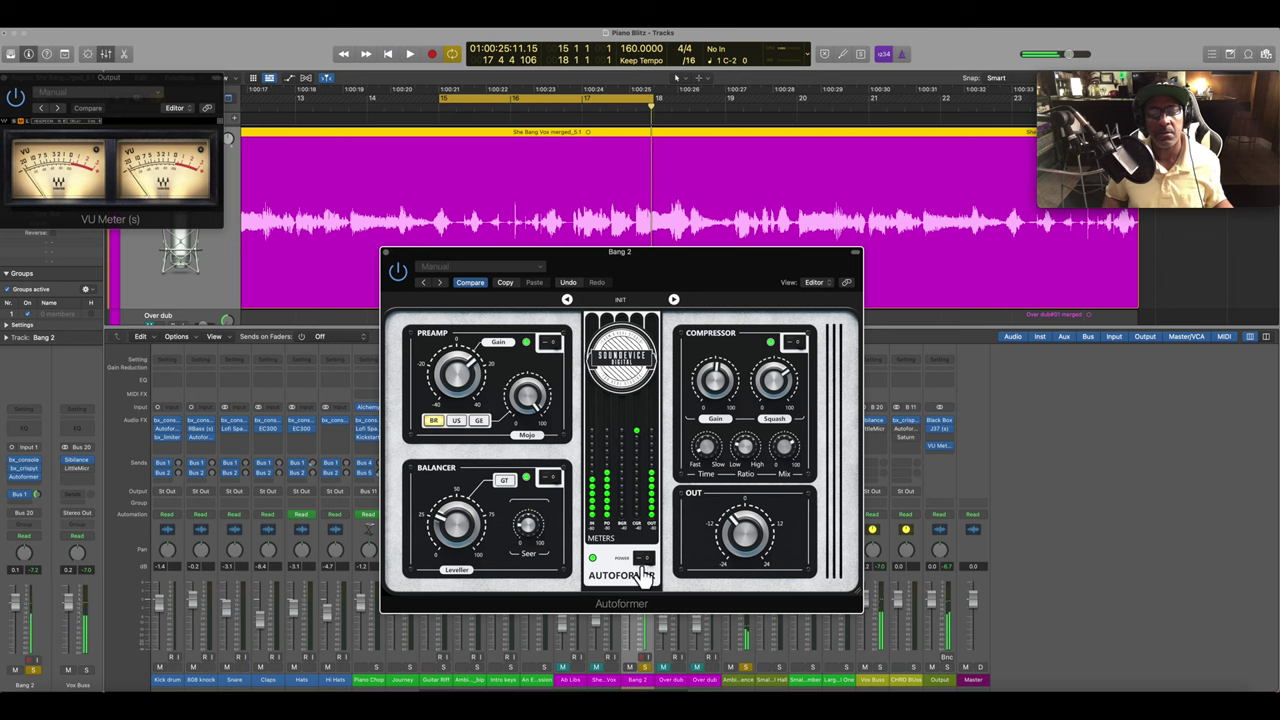
Compare Bang 2 with Autoformer bypassed and active, leave it on, and close its window.
click(655, 566)
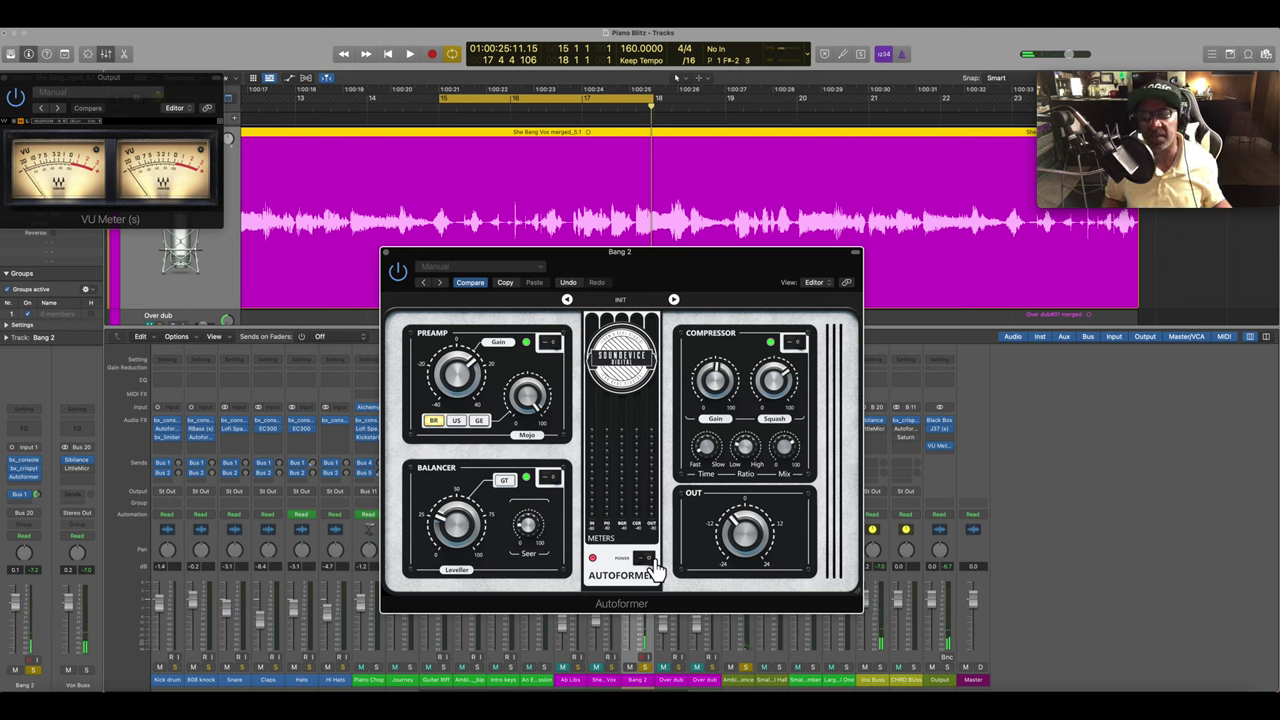
key(space)
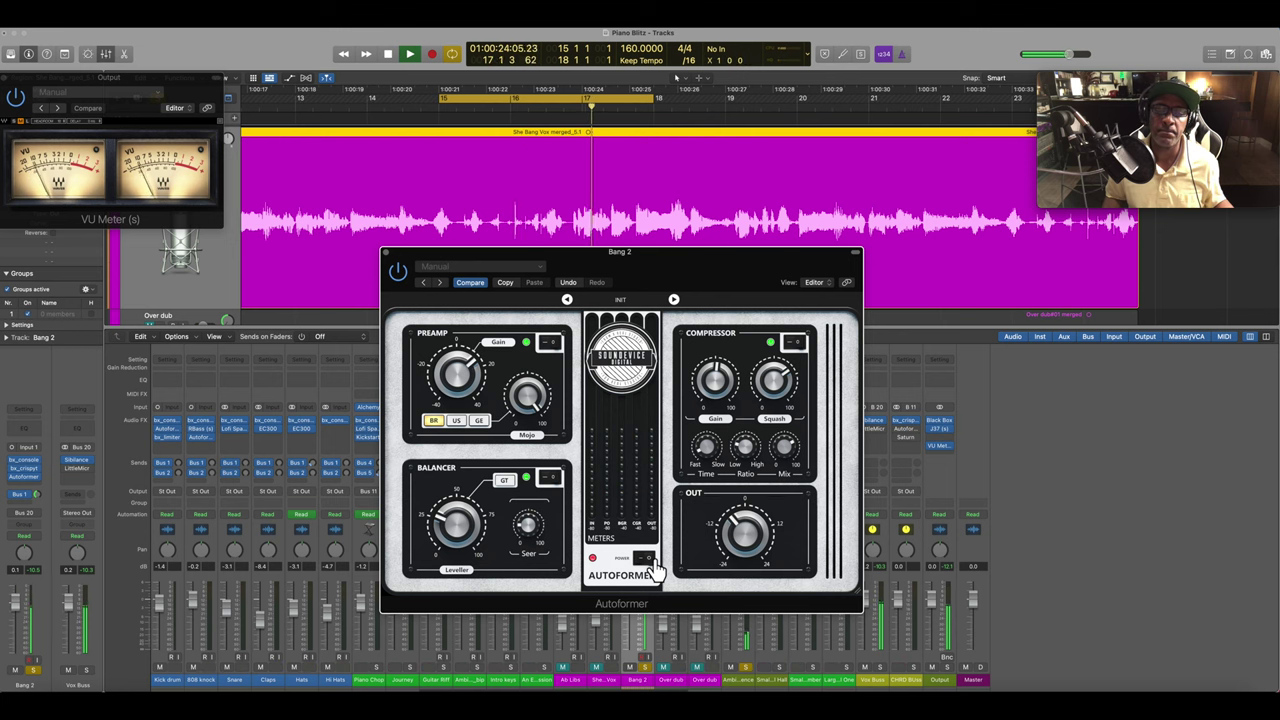
click(655, 566)
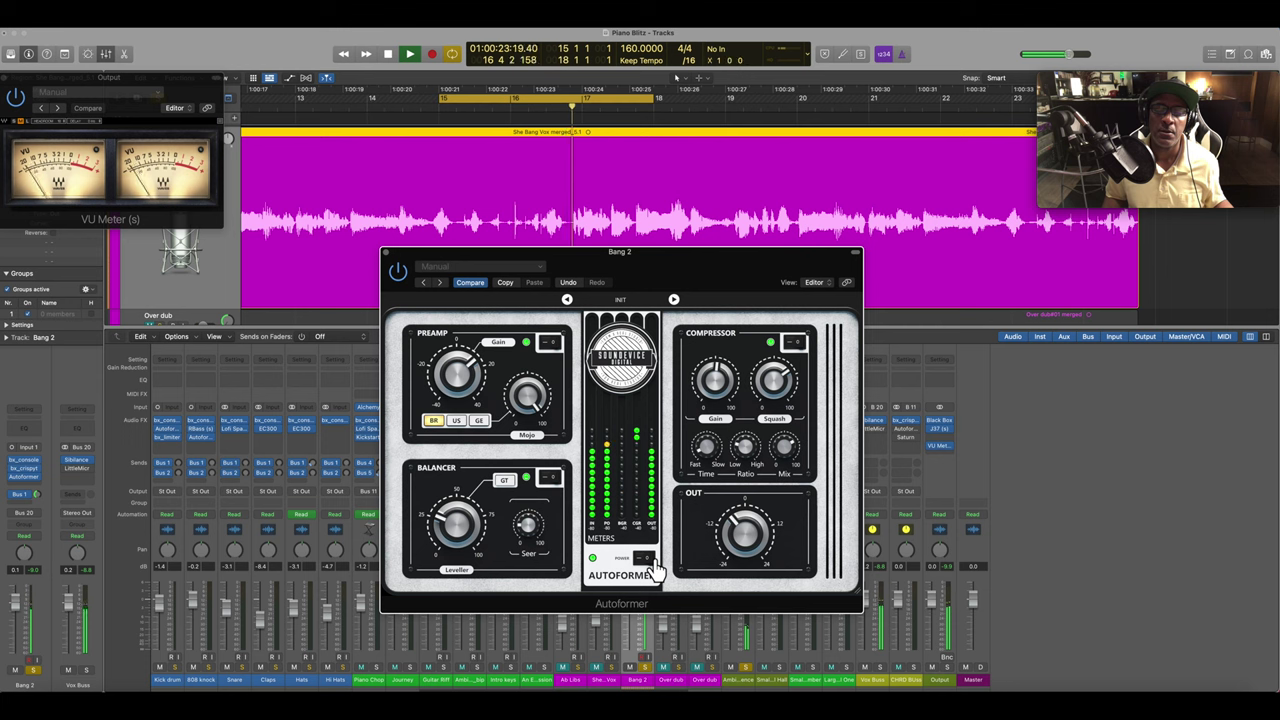
click(648, 558)
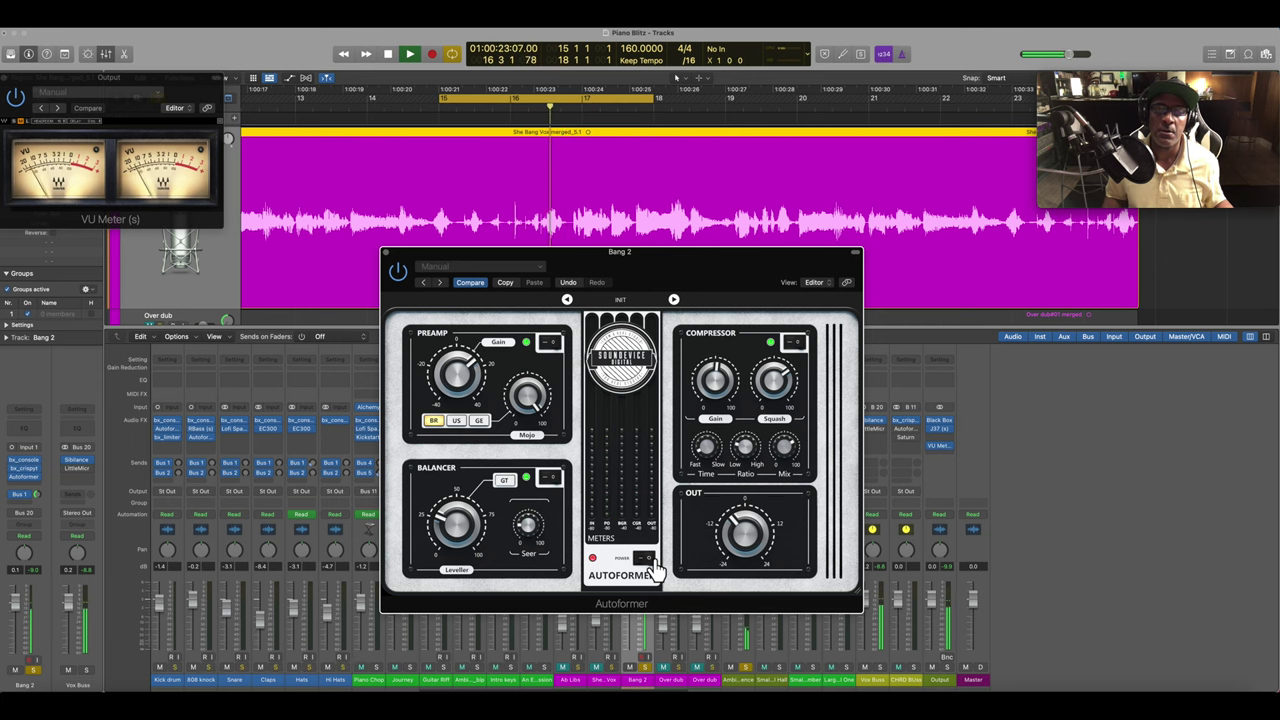
click(648, 558)
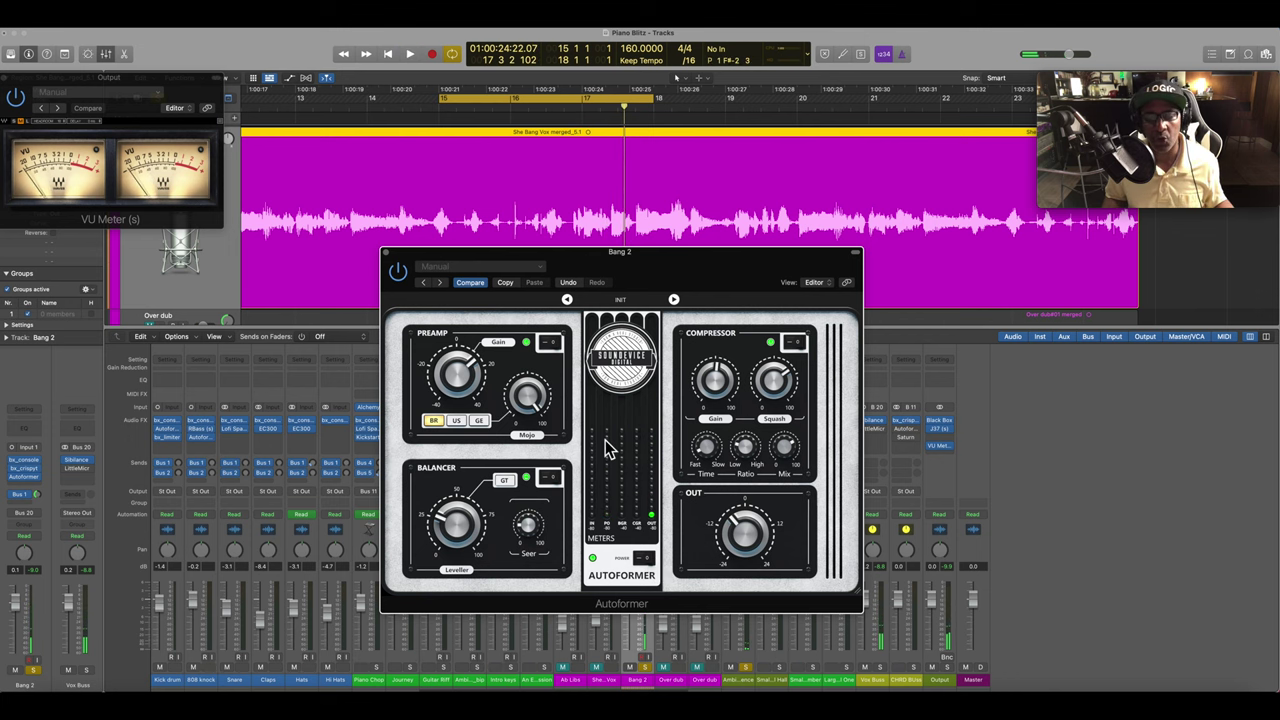
click(386, 253)
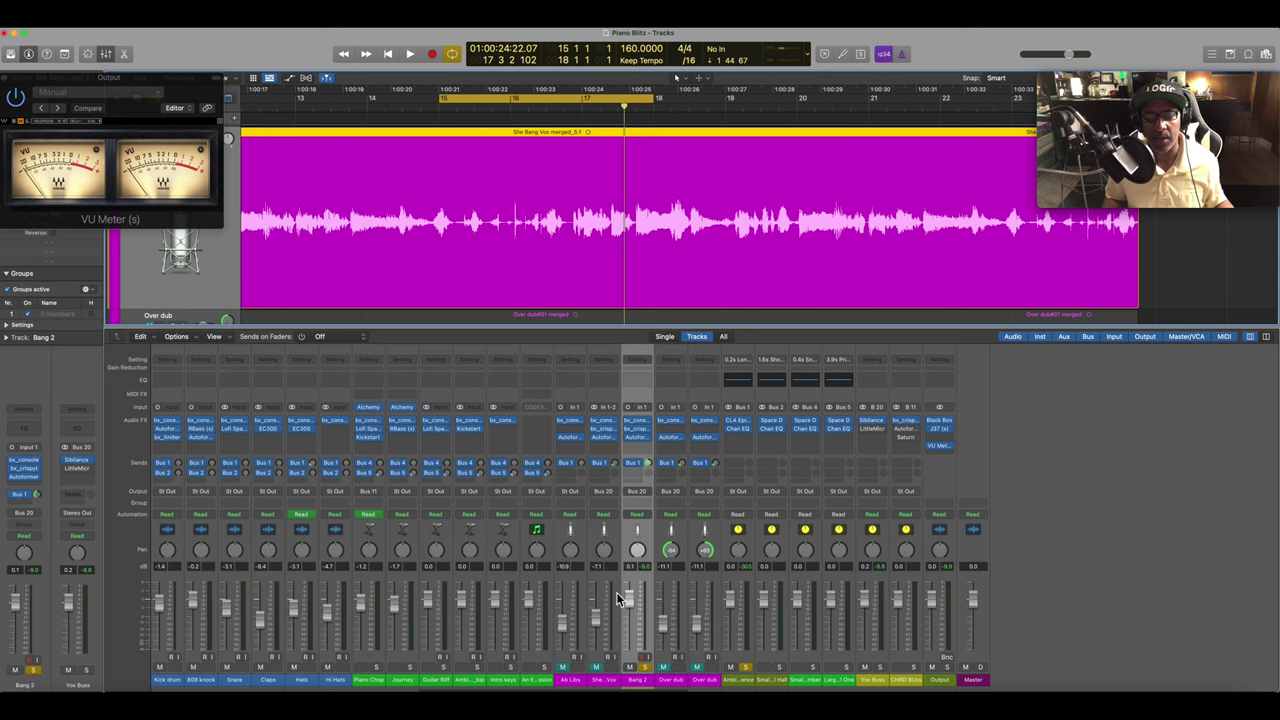
Play the song with She Bang Vox selected, then open its Autoformer window lower on screen.
click(596, 450)
key(space)
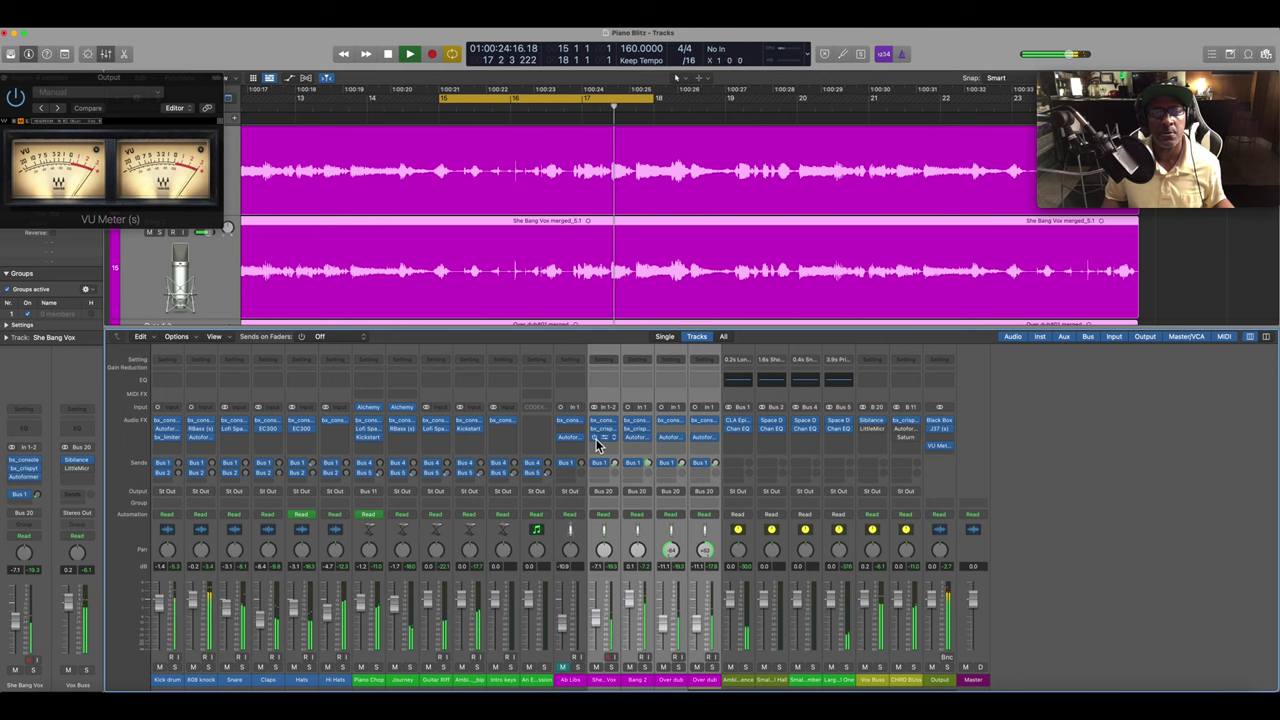
key(space)
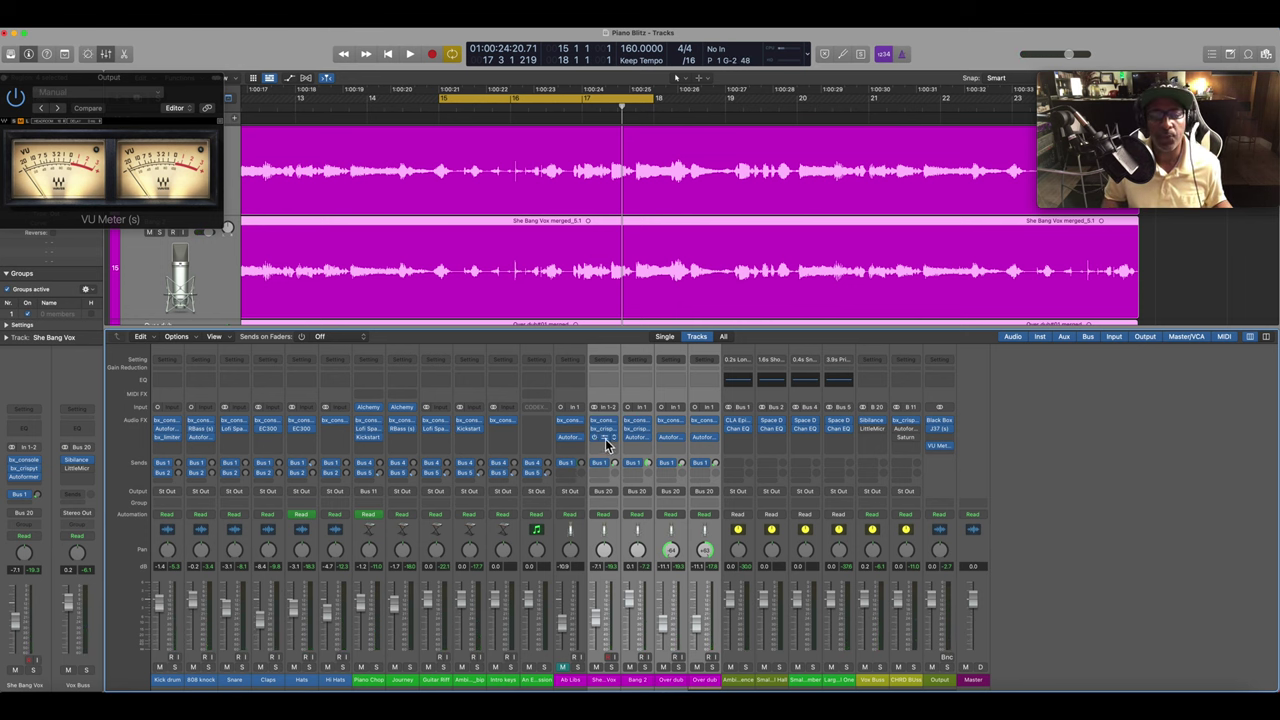
click(606, 444)
drag(709, 171, 728, 297)
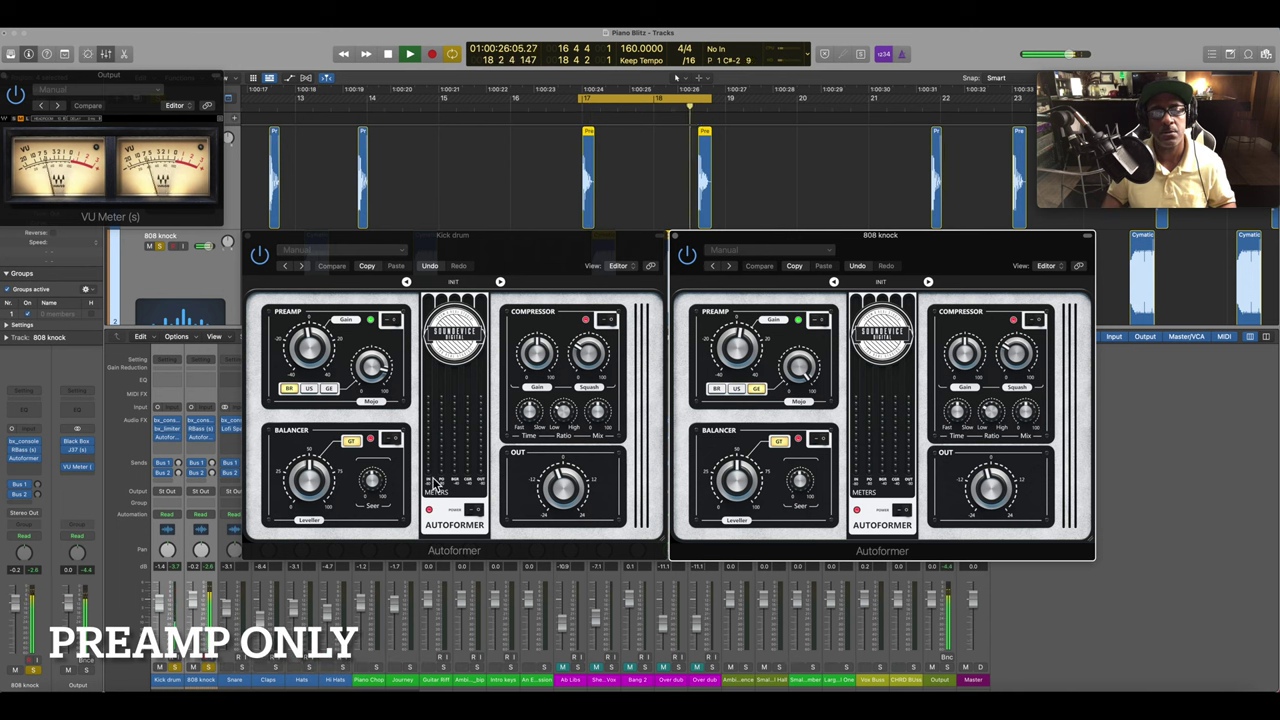
Switch on the Kick drum and 808 knock Autoformers during playback, then bypass both to compare.
click(476, 512)
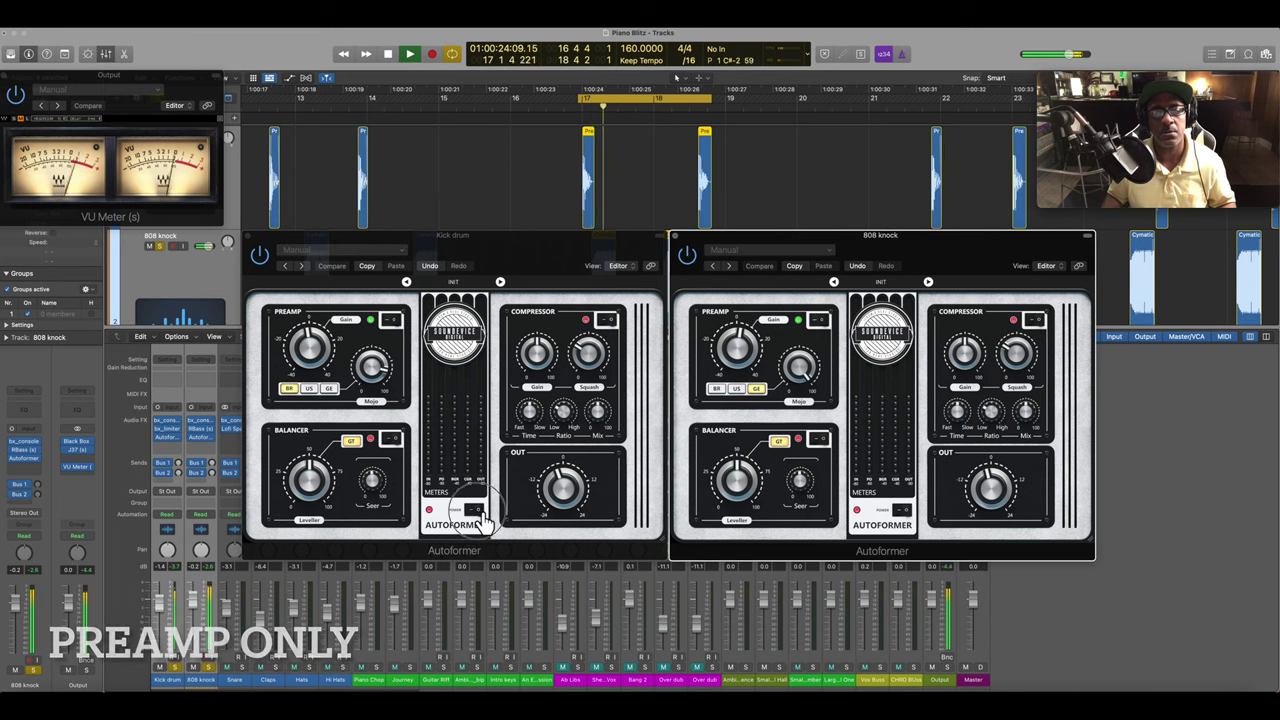
click(904, 512)
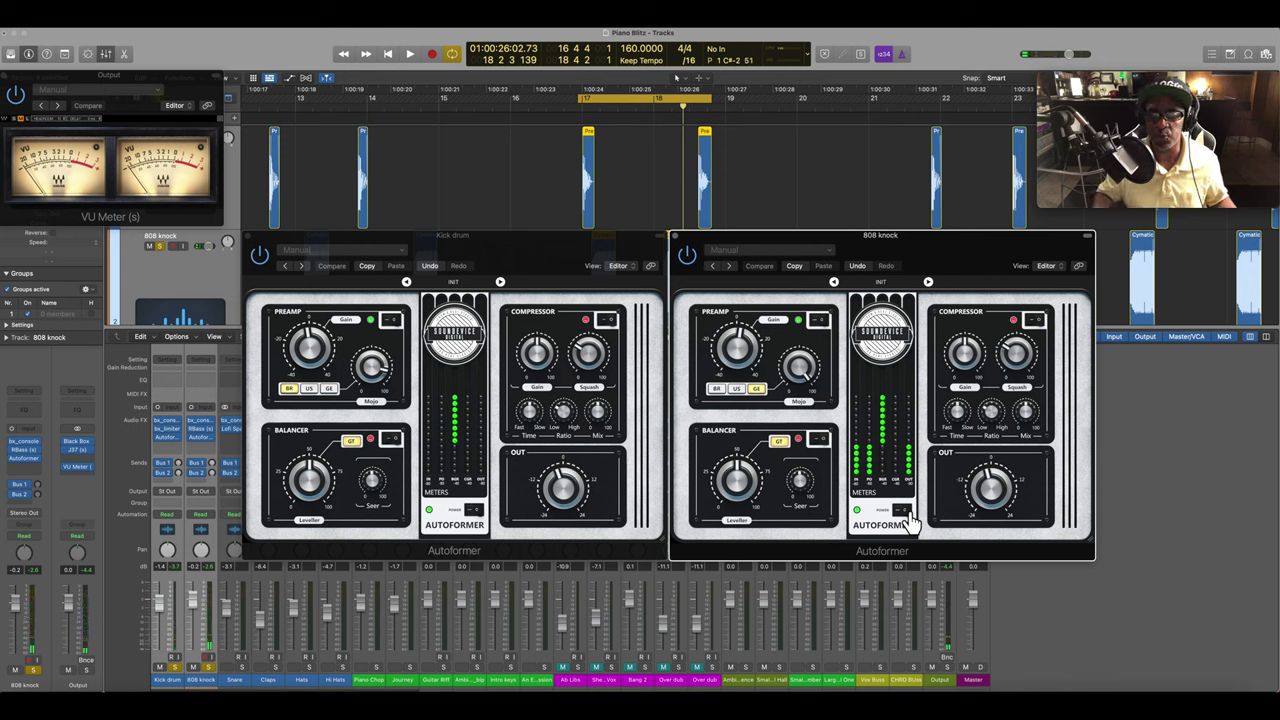
click(903, 512)
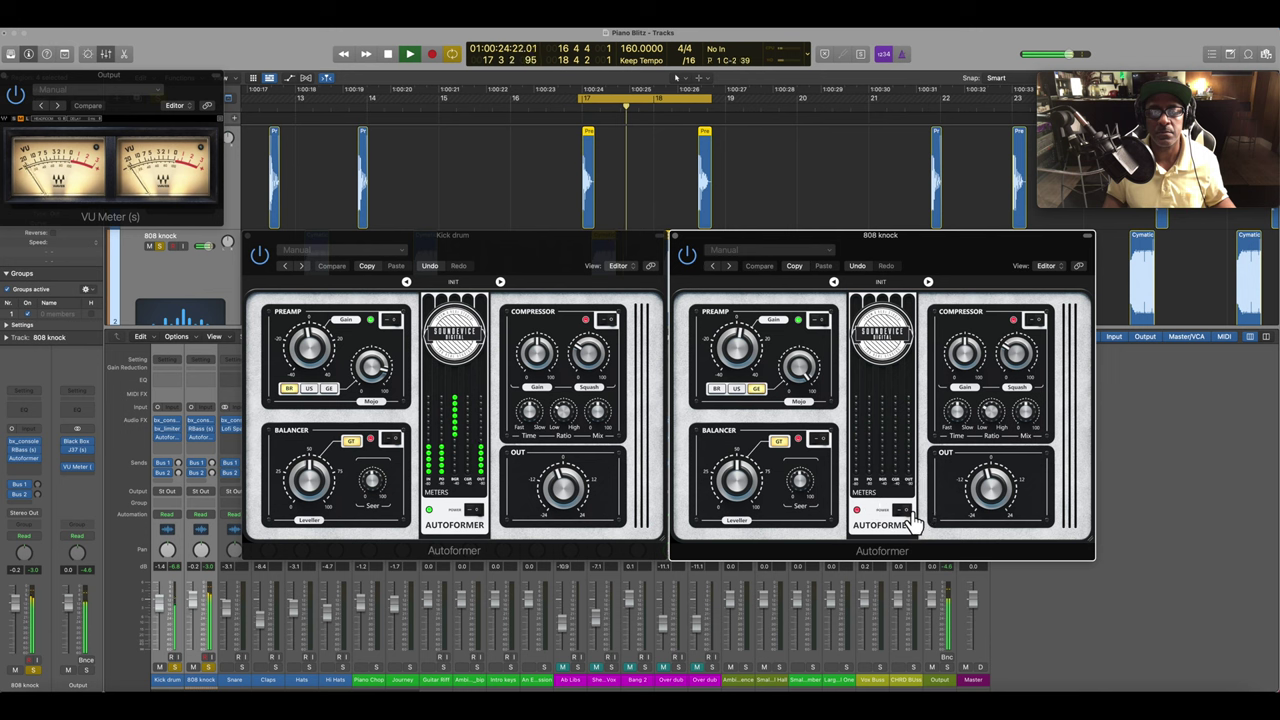
click(474, 512)
click(476, 512)
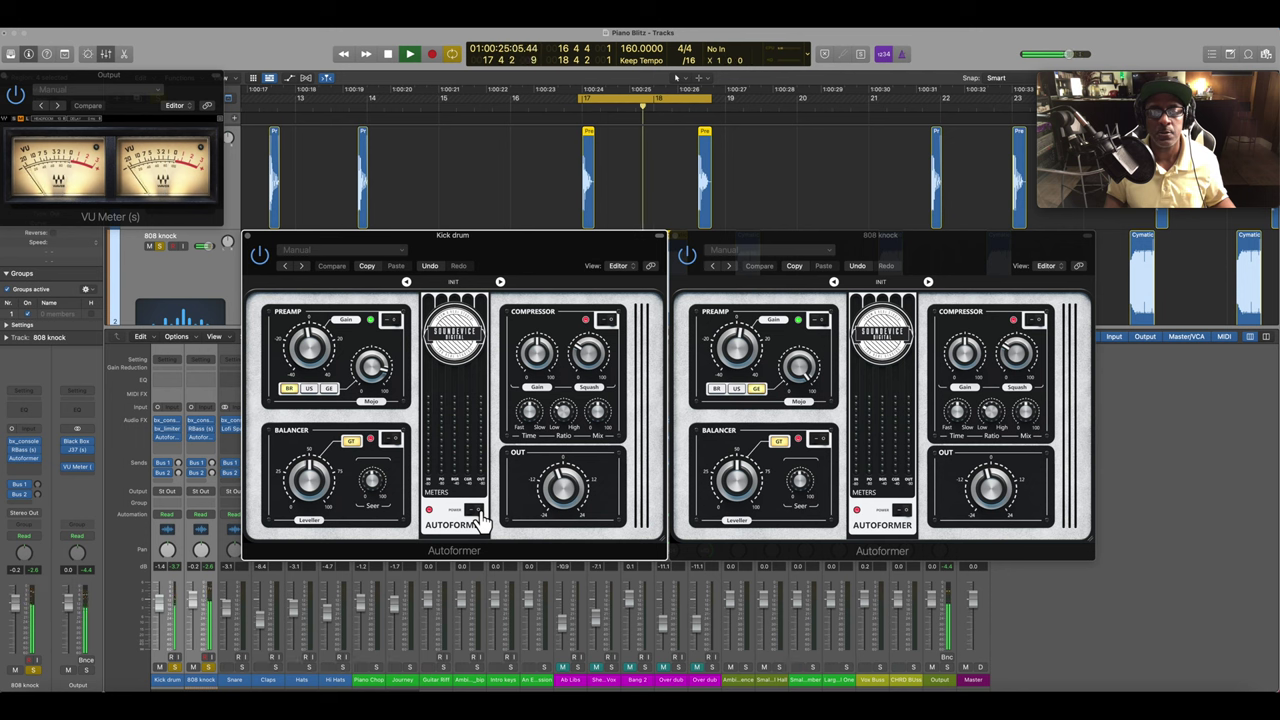
Turn both Autoformers back on, return focus to the mixer, and stop playback.
click(476, 512)
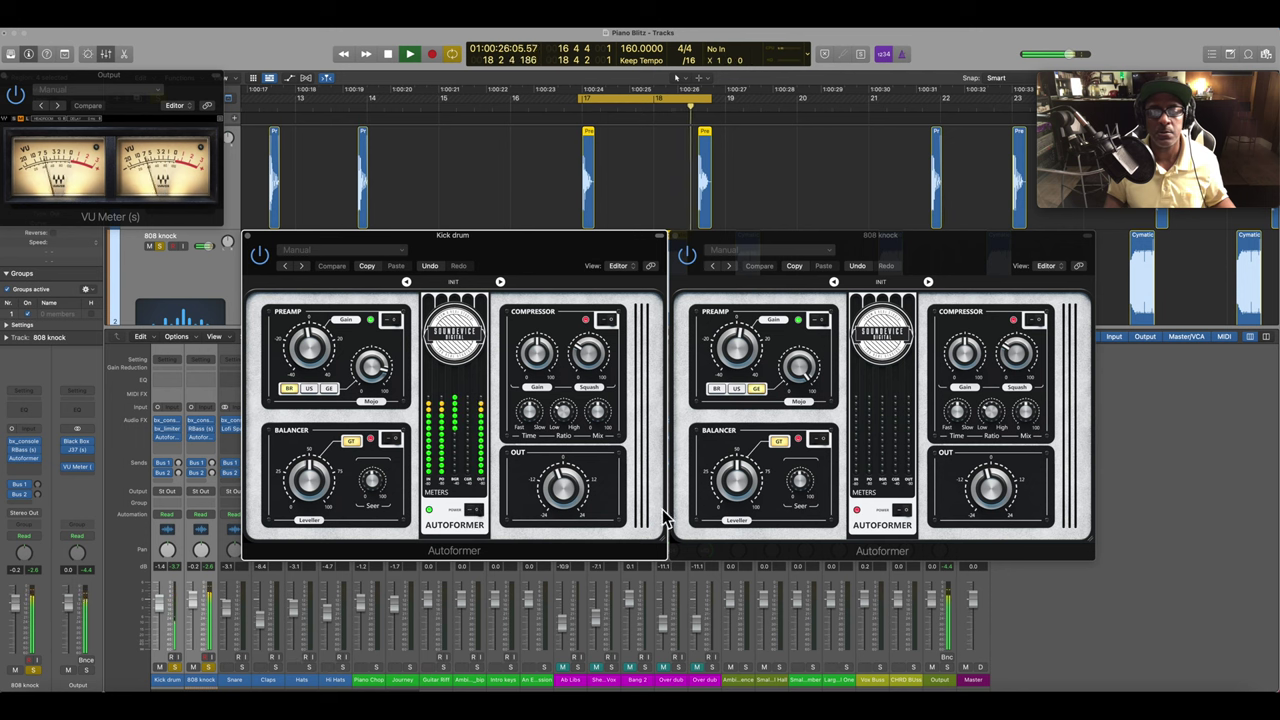
click(910, 515)
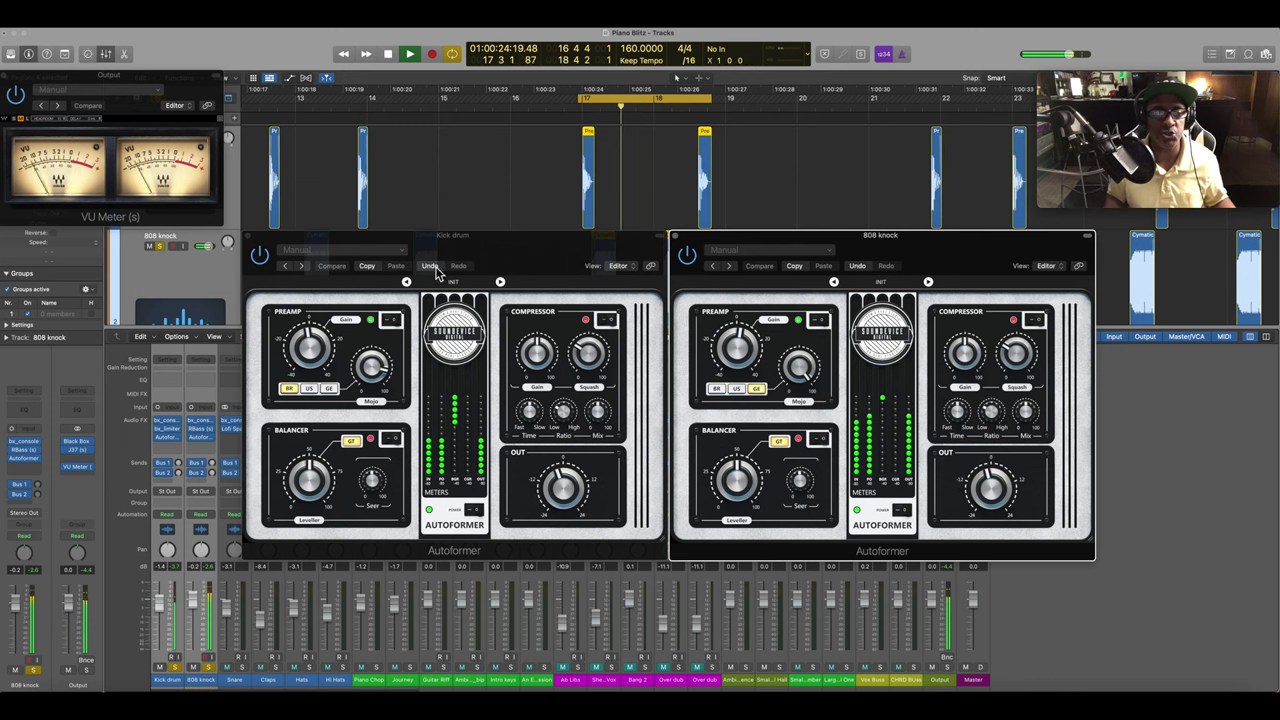
click(585, 256)
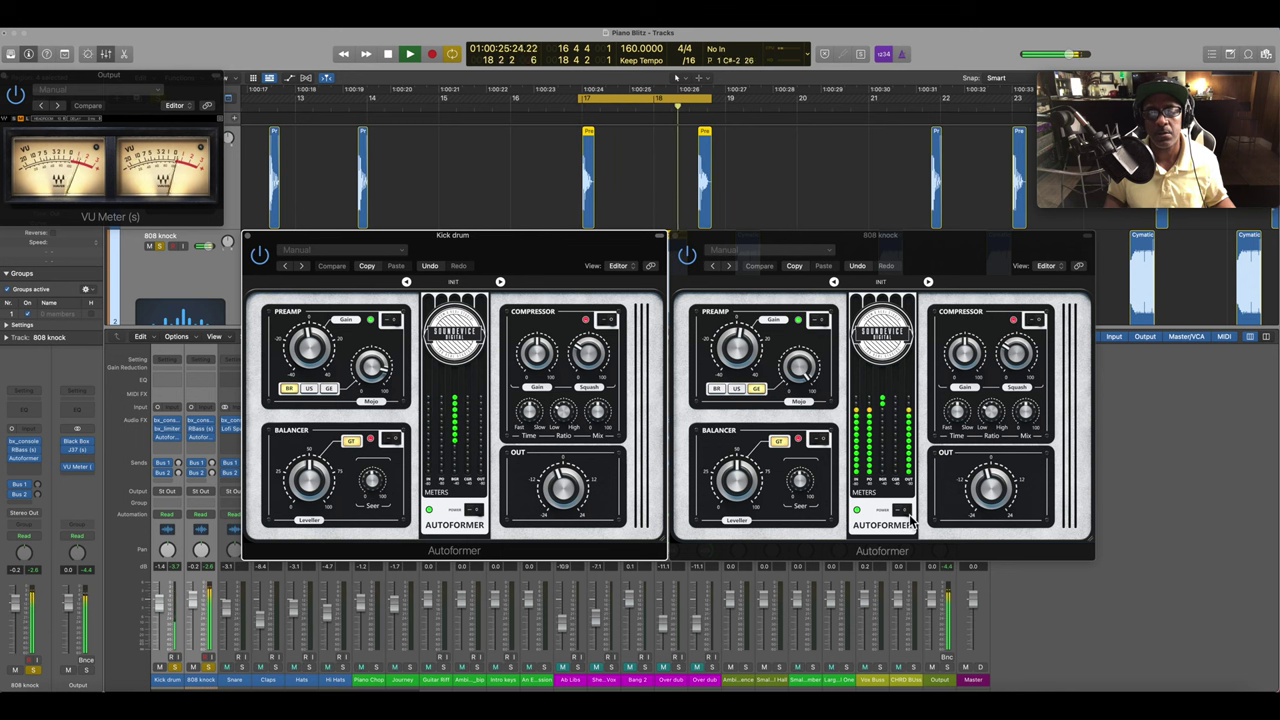
click(160, 447)
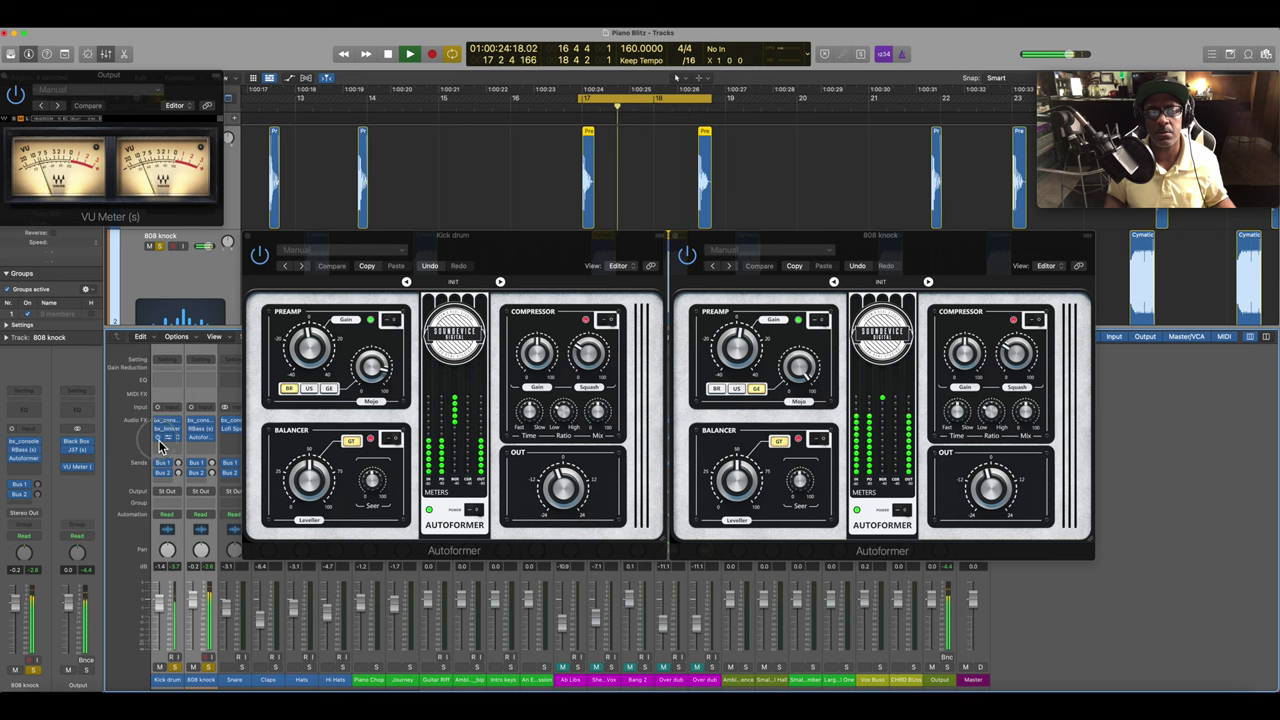
key(space)
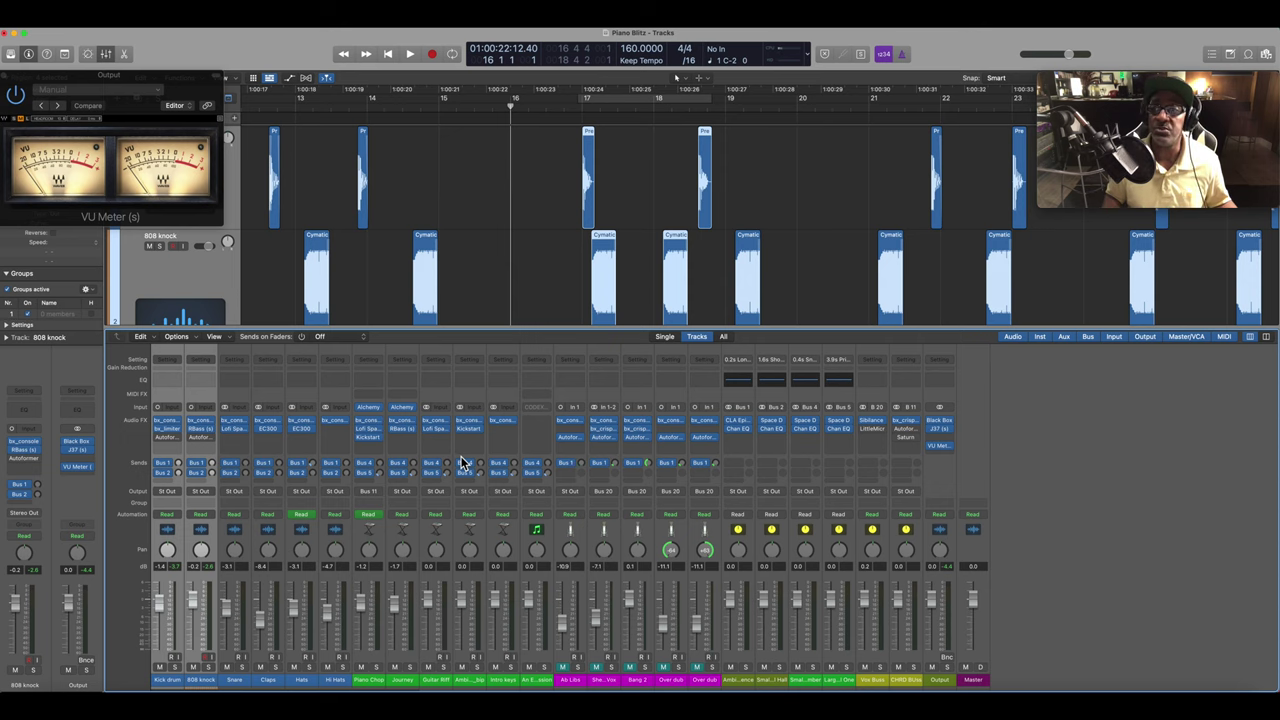
Move the playhead back to bar 1 at the start of the project.
key(Return)
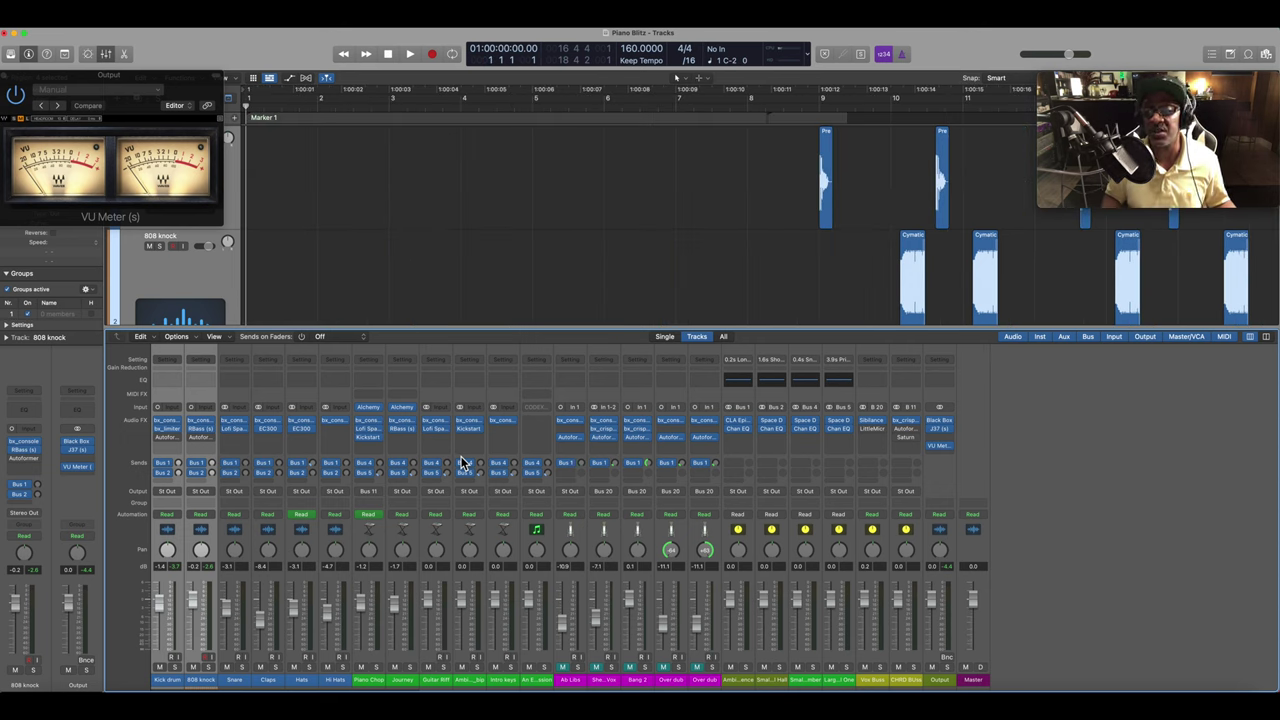